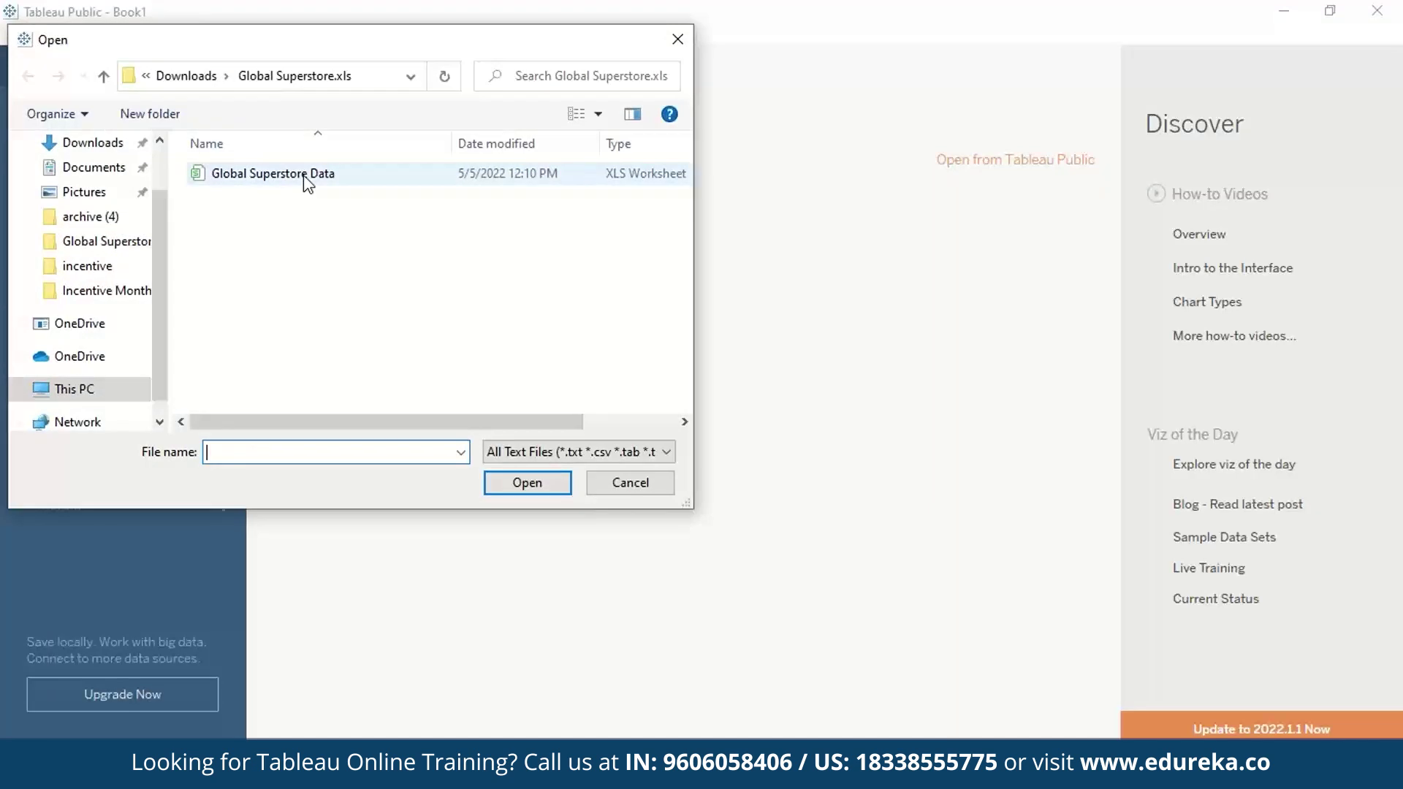
# Connect to the Global Superstore Data file in the Global Superstore.xls folder and open the first worksheet.
pyautogui.click(305, 177)
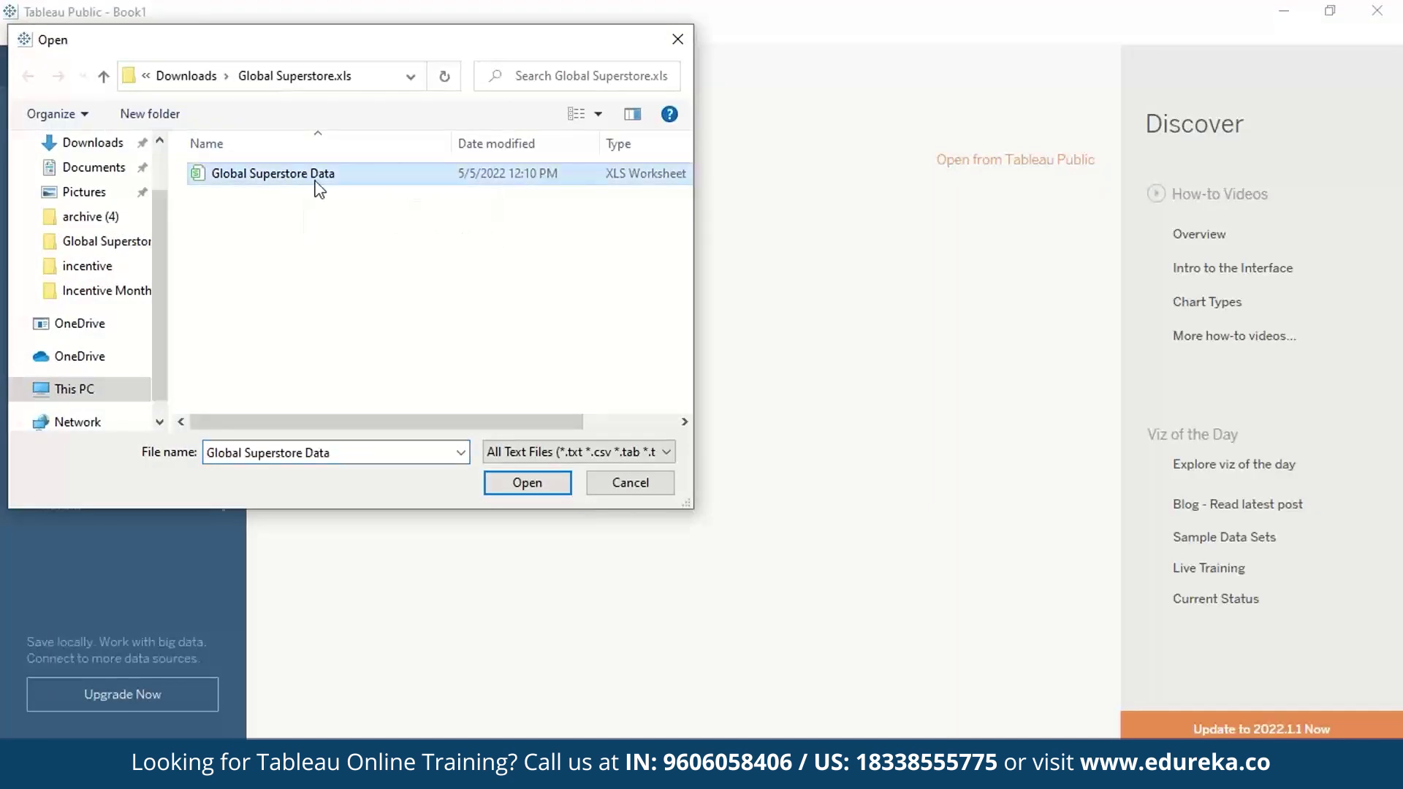
pyautogui.click(533, 489)
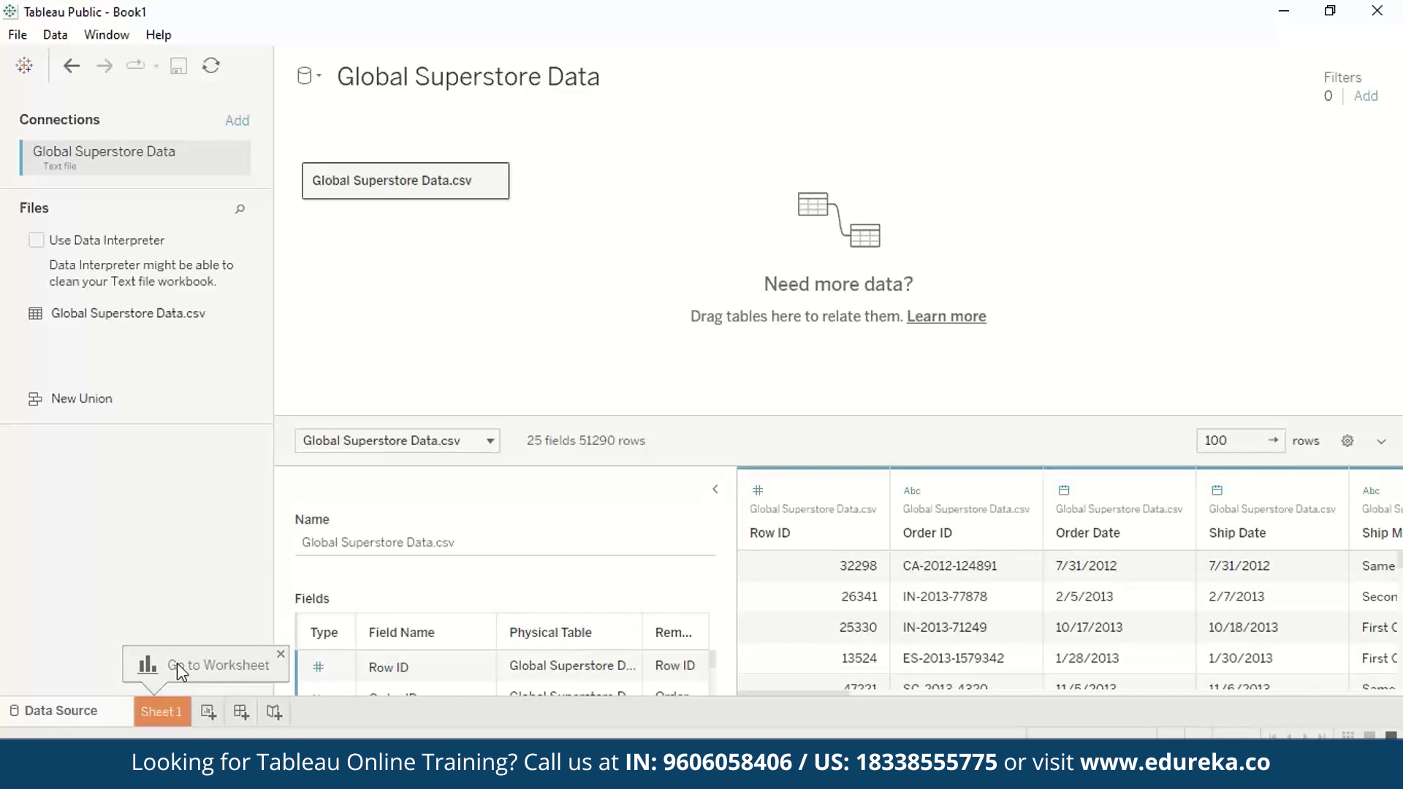
pyautogui.click(176, 664)
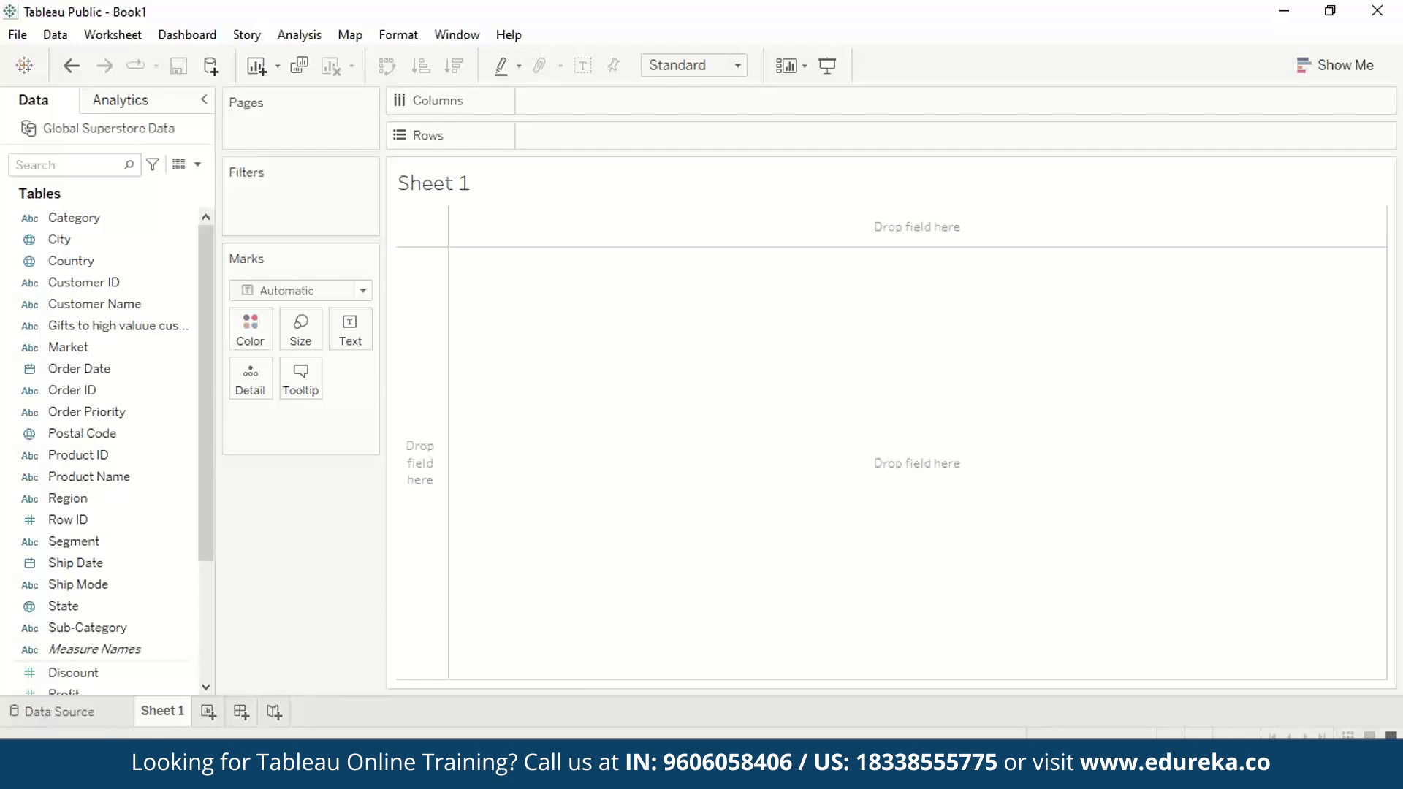
# Rename Sheet 1 as Categorical Profit.
pyautogui.doubleClick(160, 709)
pyautogui.write('Categori')
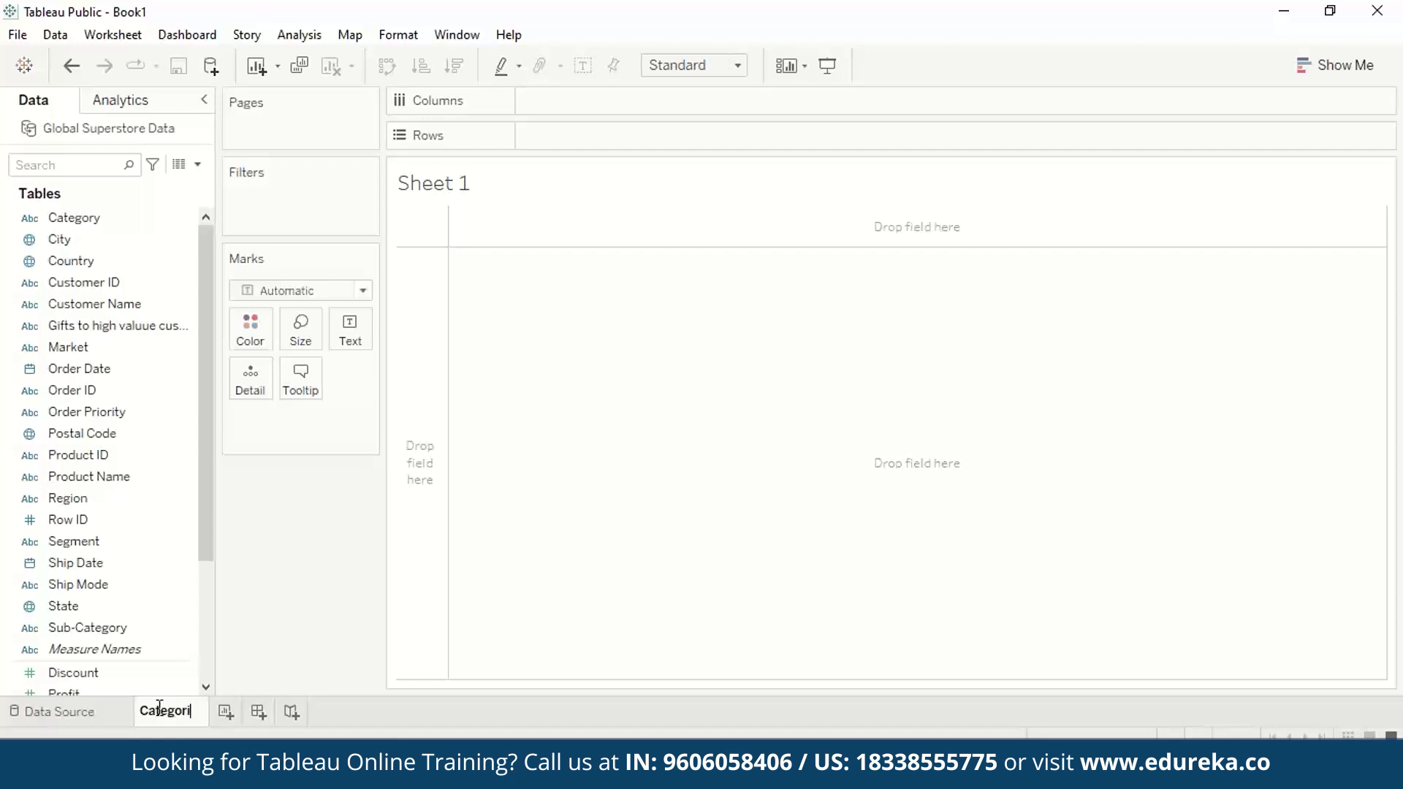
pyautogui.write('cal Profit')
pyautogui.press('Return')
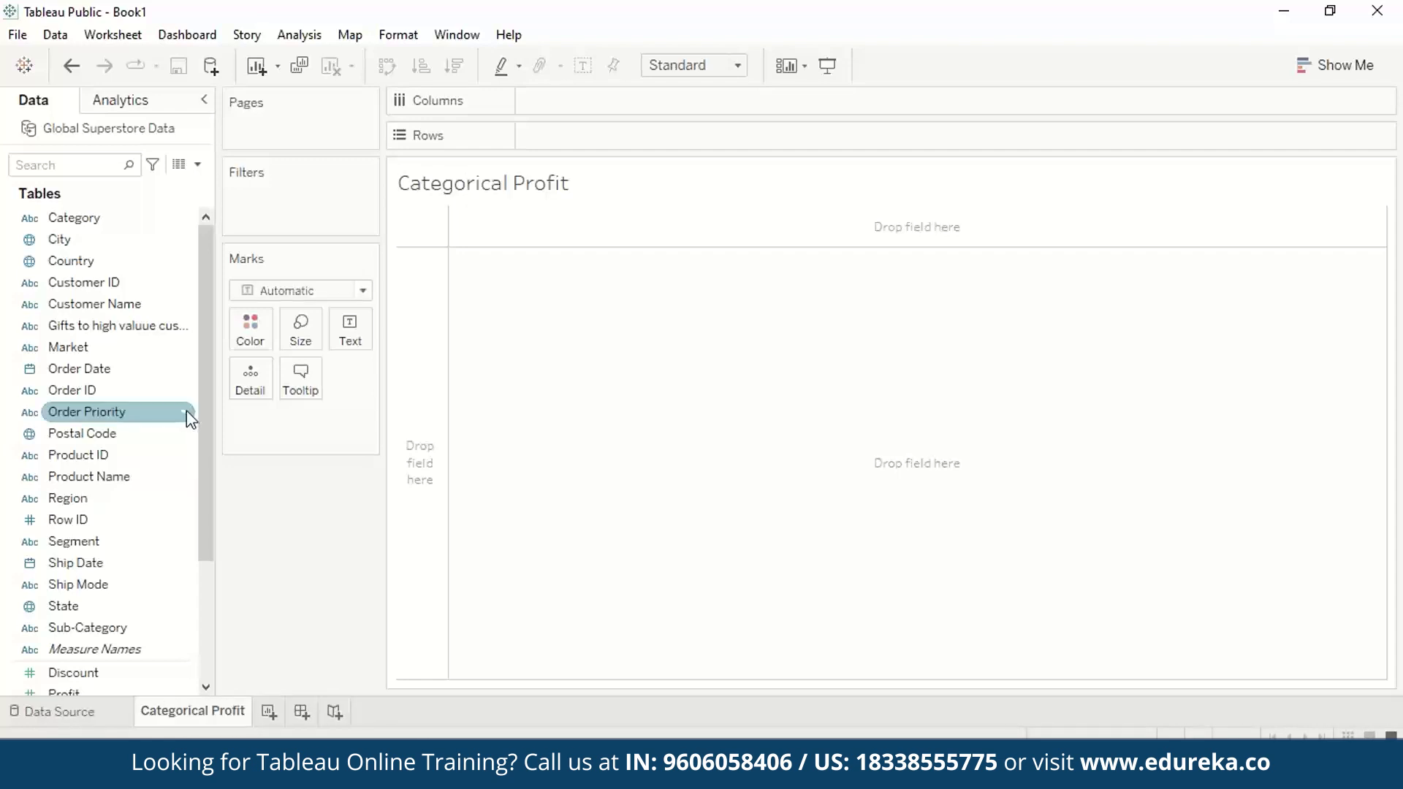
# Build a chart with Sub-Category on Columns and Profit on Rows.
pyautogui.moveTo(204, 482)
pyautogui.mouseDown()
pyautogui.moveTo(203, 501)
pyautogui.moveTo(194, 476)
pyautogui.moveTo(204, 495)
pyautogui.mouseUp()
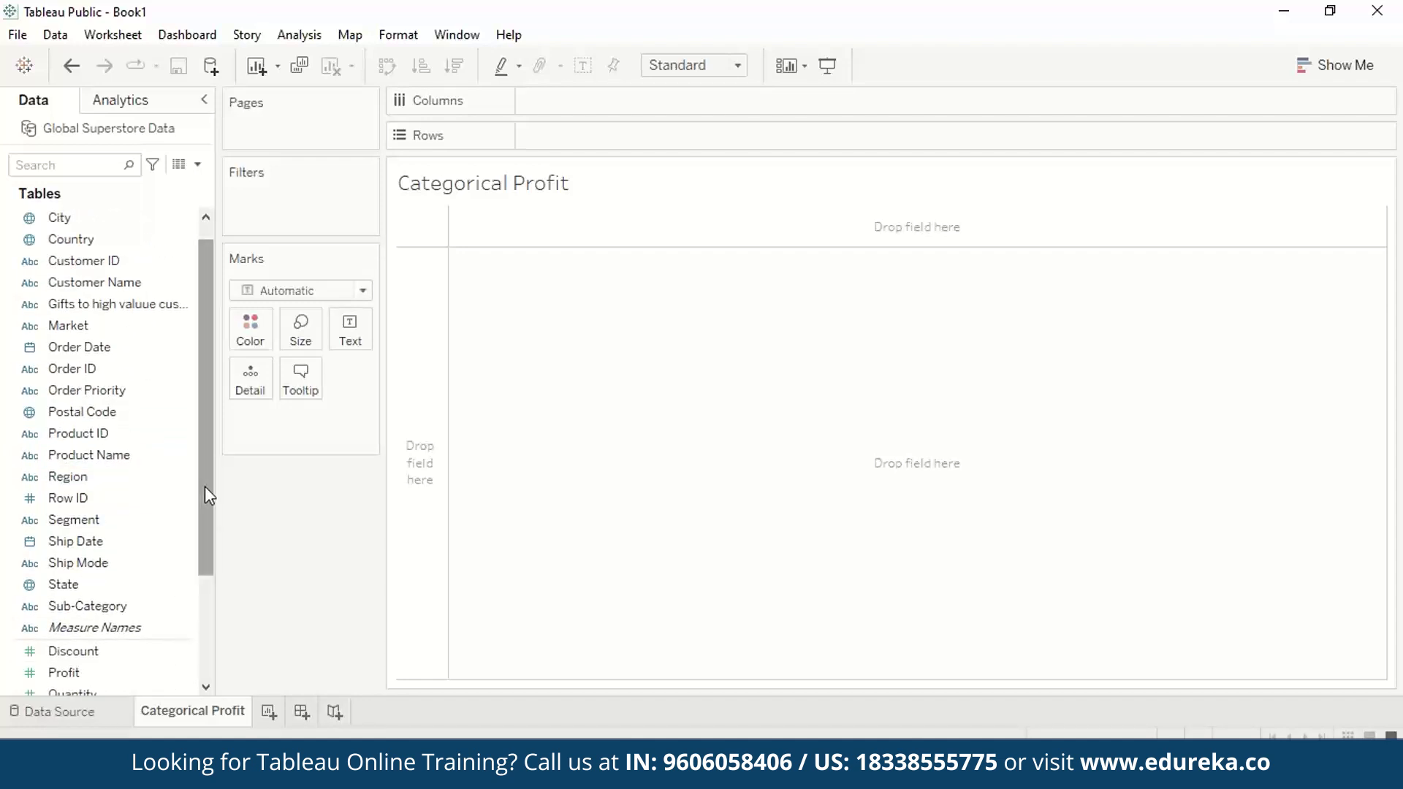
pyautogui.moveTo(205, 495); pyautogui.dragTo(91, 563)
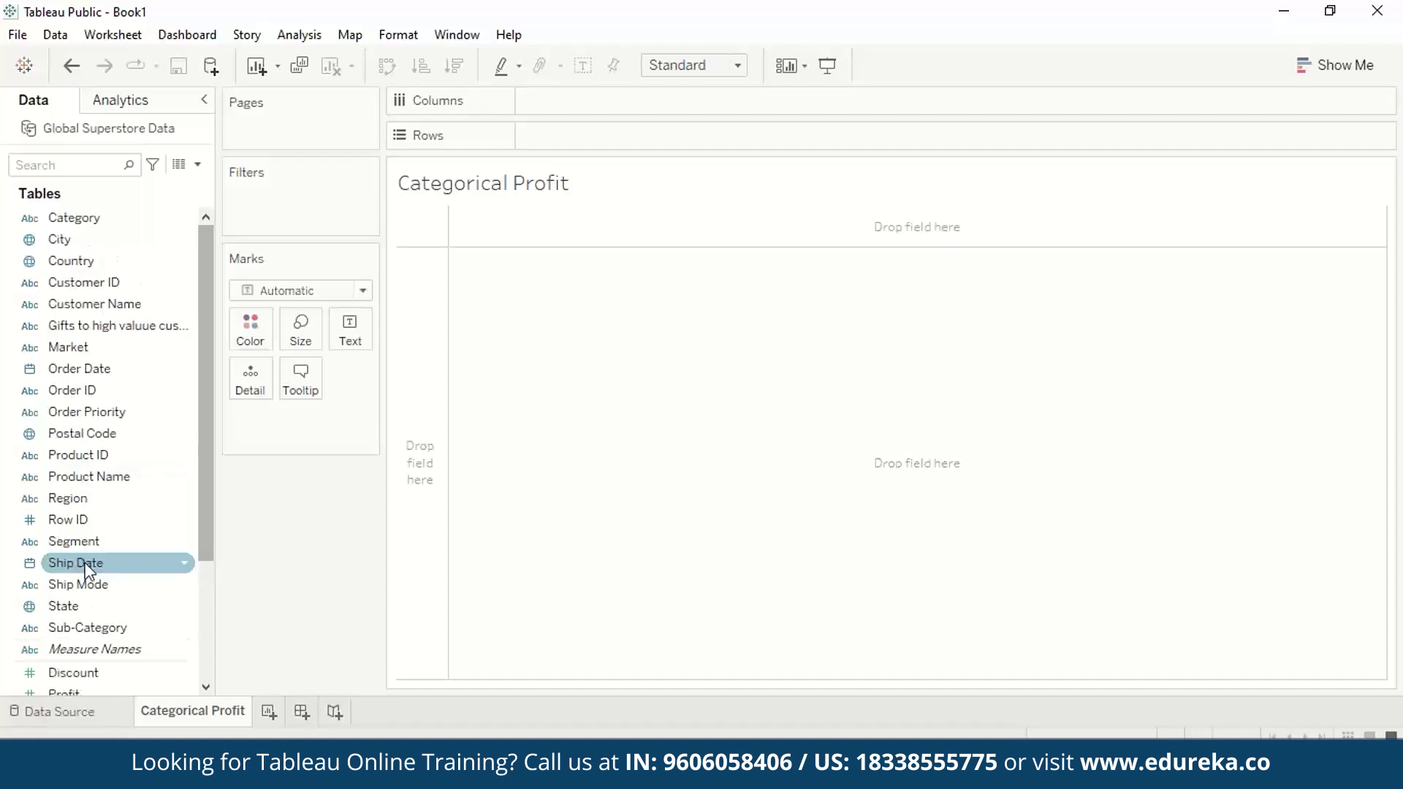
pyautogui.moveTo(87, 628); pyautogui.dragTo(570, 103)
pyautogui.moveTo(206, 544); pyautogui.dragTo(207, 619)
pyautogui.moveTo(120, 586); pyautogui.dragTo(607, 139)
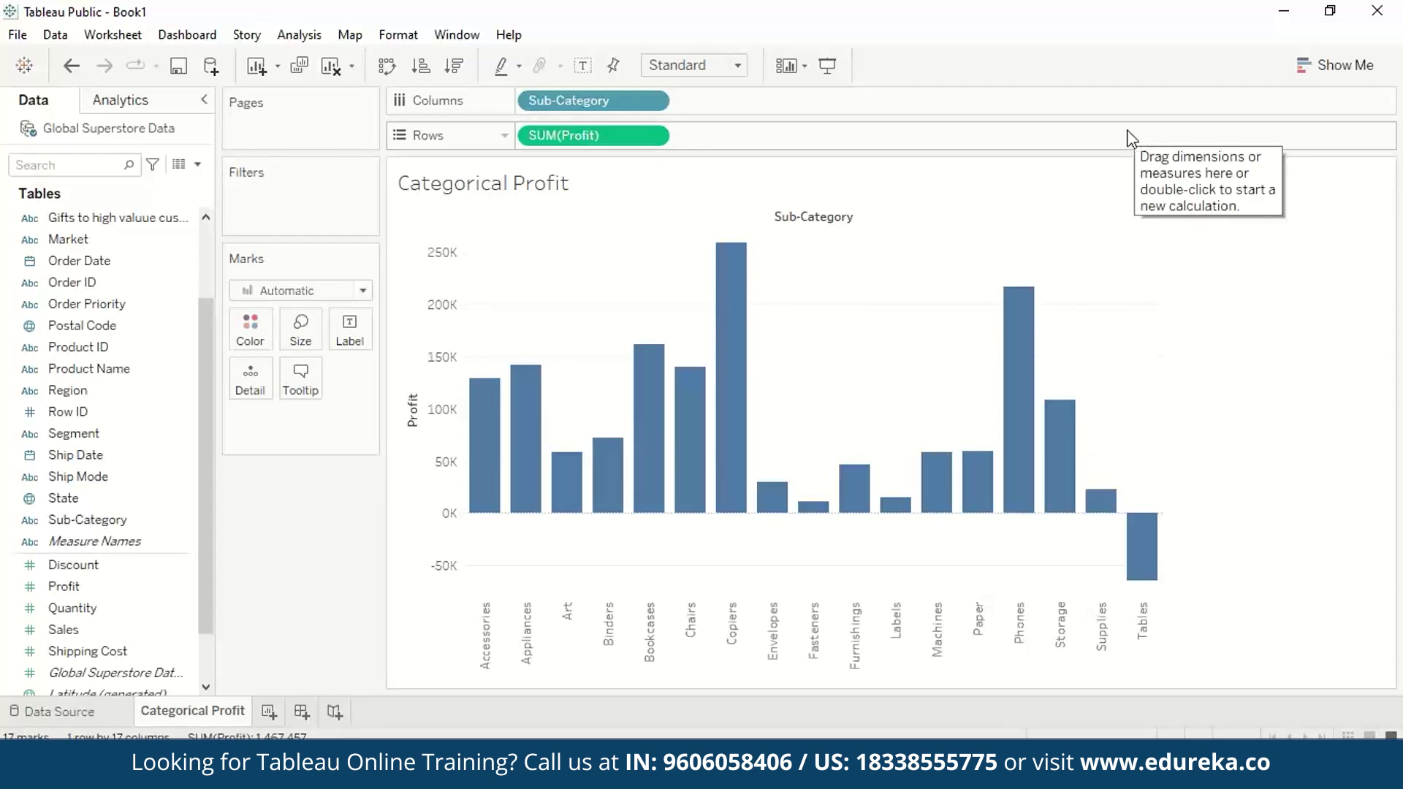
# Apply the Running Total quick table calculation to SUM(Profit) on Rows and inspect the resulting bars.
pyautogui.click(651, 136)
pyautogui.moveTo(646, 499)
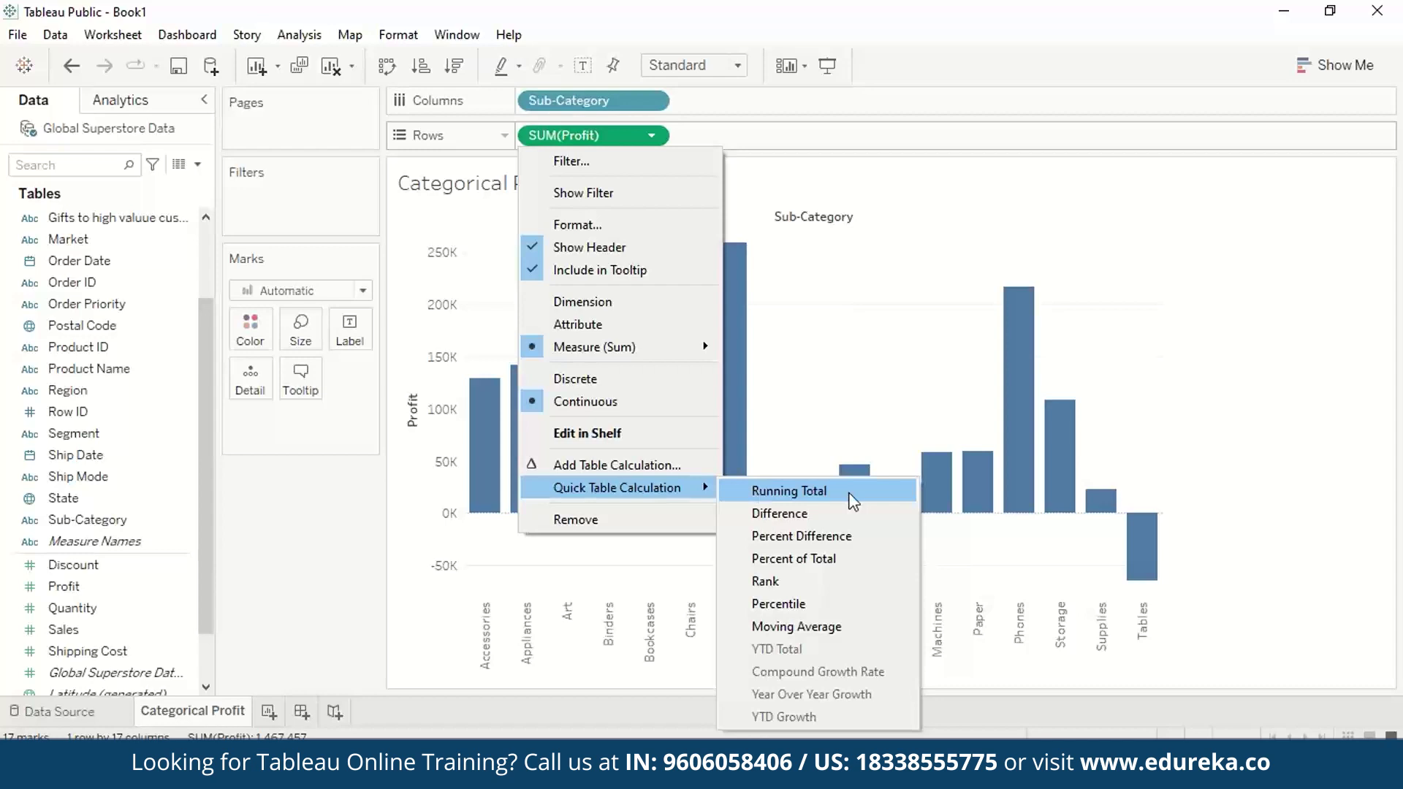
pyautogui.click(661, 147)
pyautogui.click(651, 137)
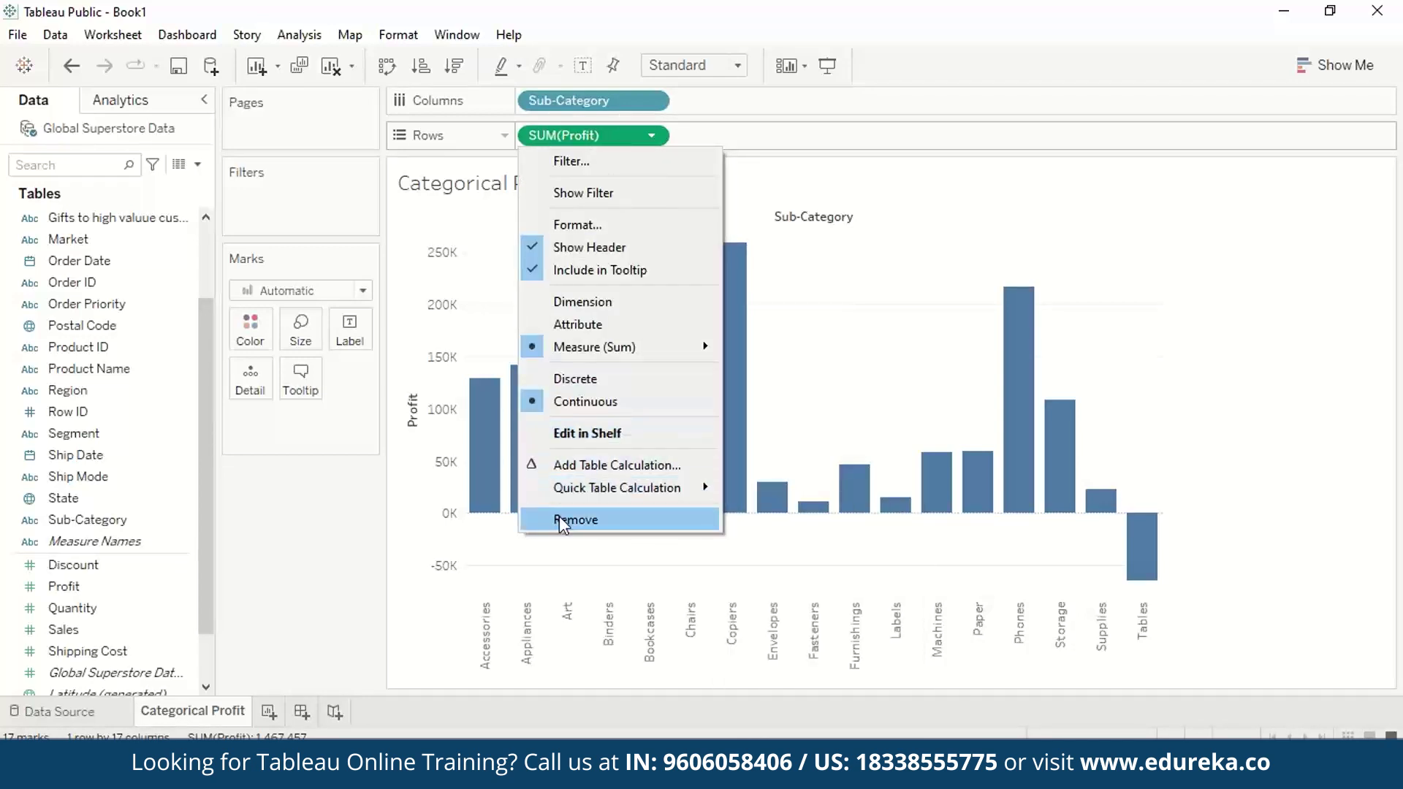
pyautogui.moveTo(568, 489)
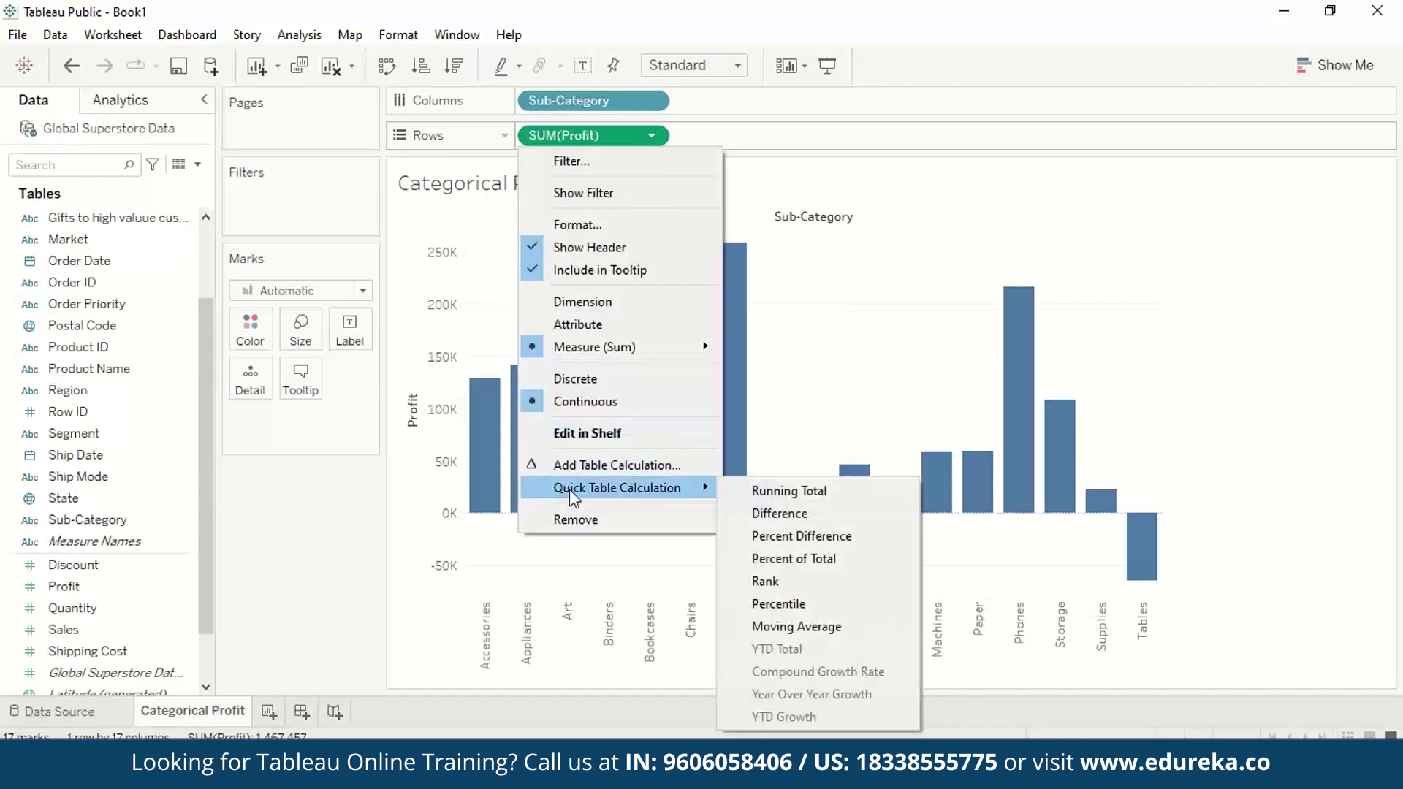
pyautogui.click(752, 490)
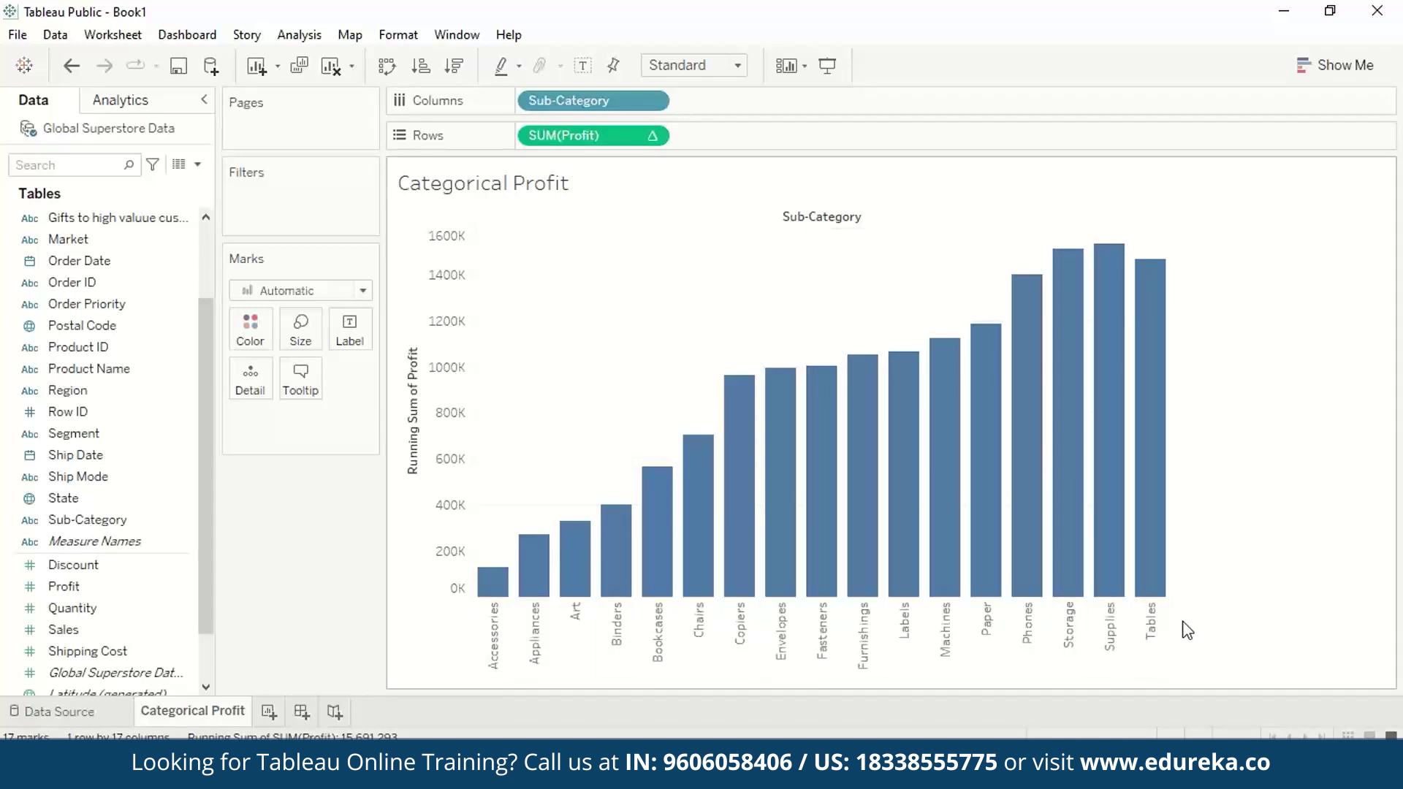
pyautogui.moveTo(504, 588)
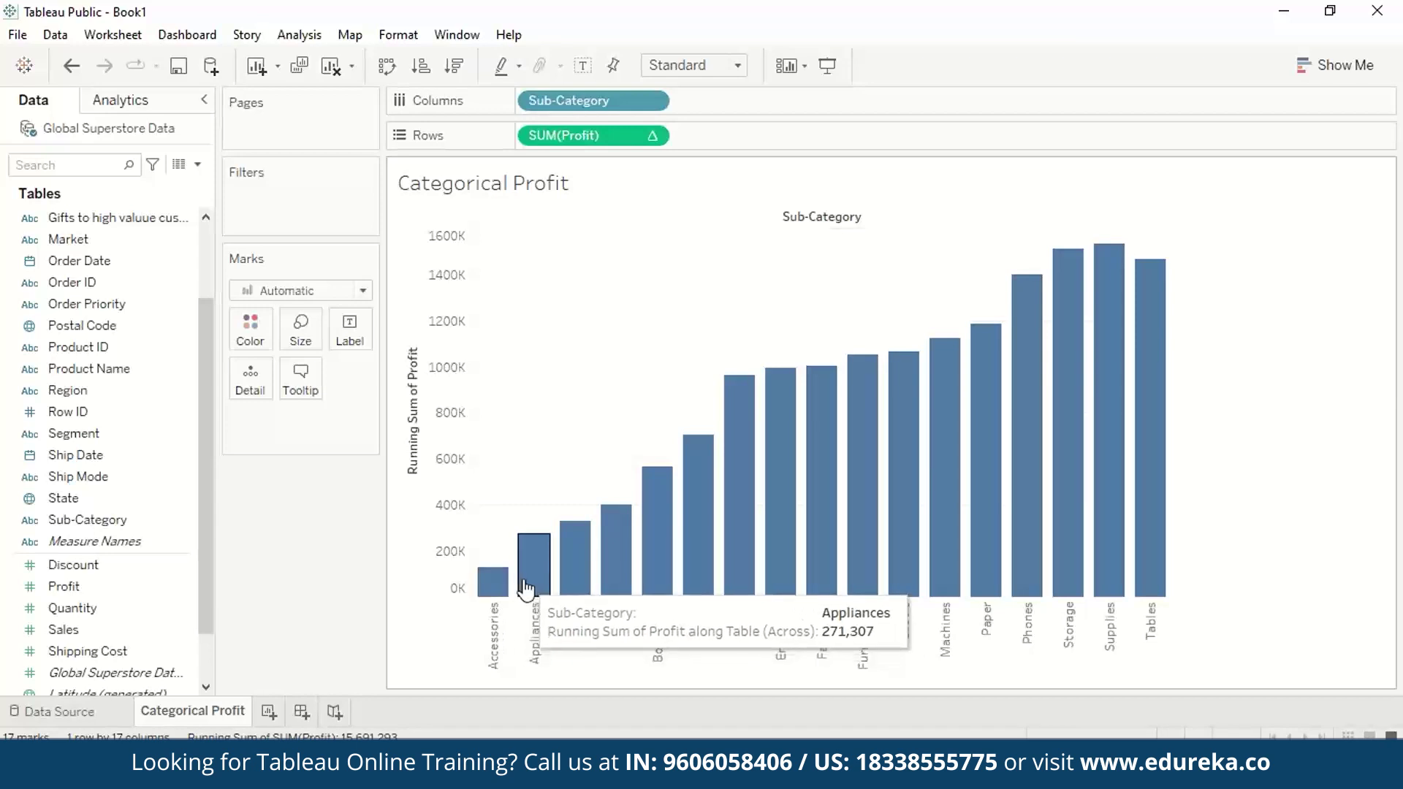
pyautogui.moveTo(1162, 468)
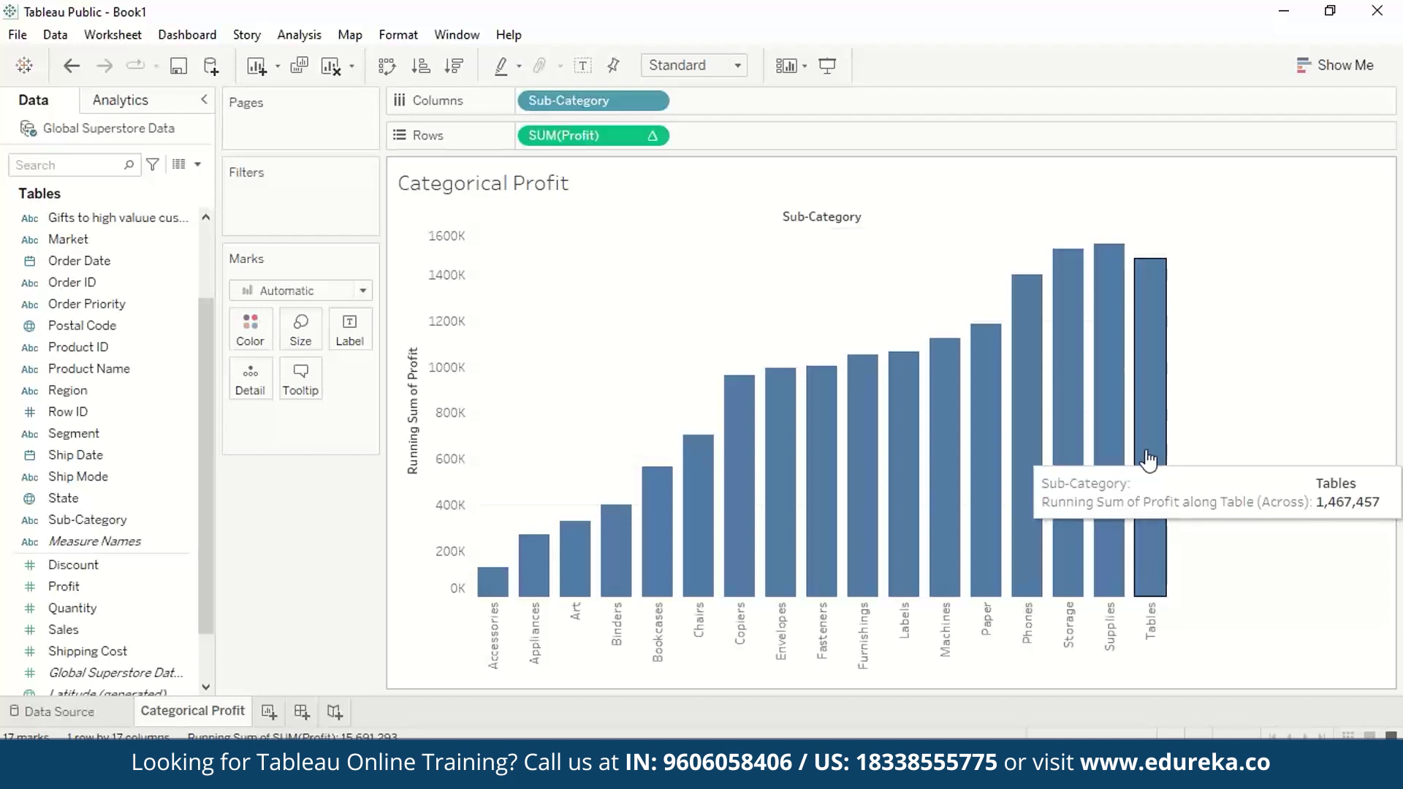
pyautogui.moveTo(824, 544)
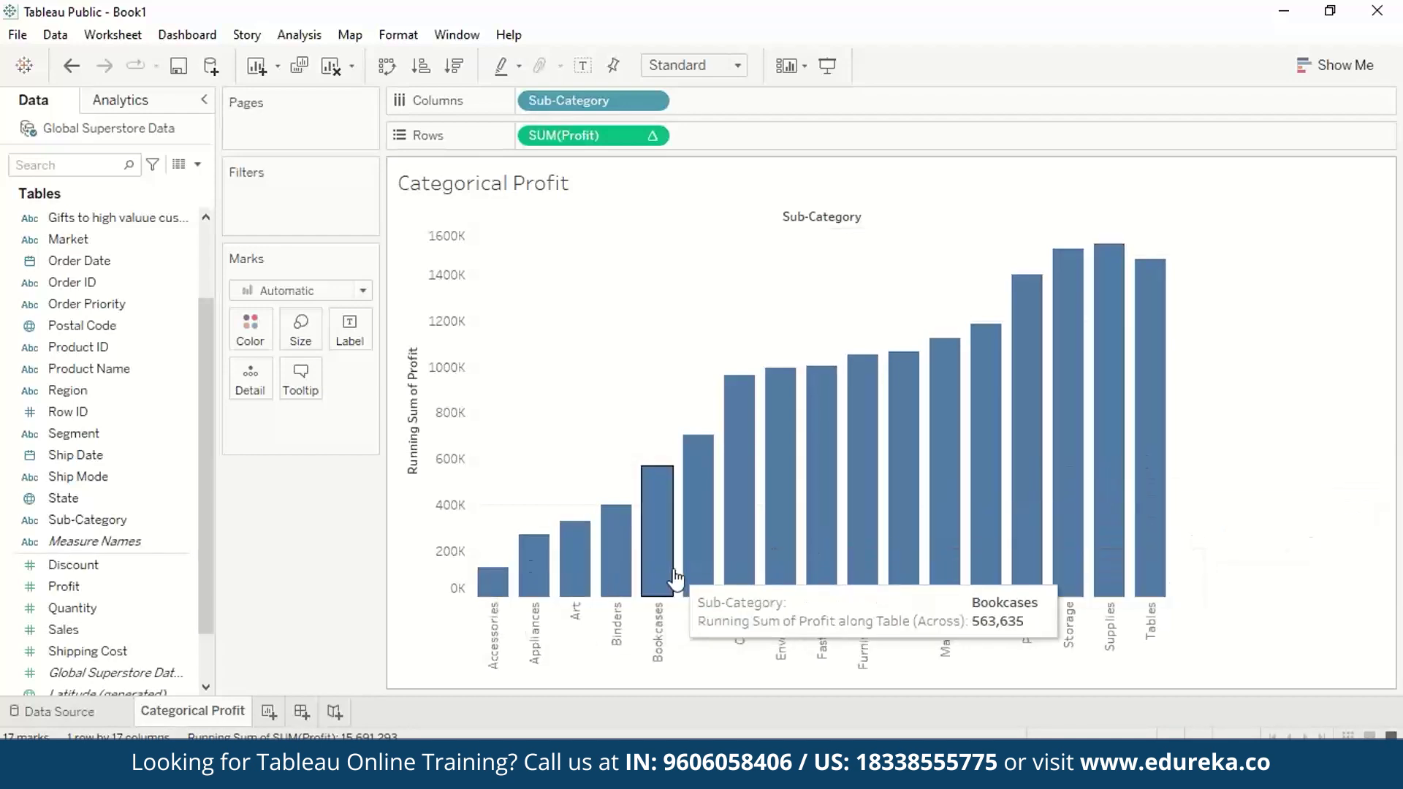
pyautogui.moveTo(1113, 574)
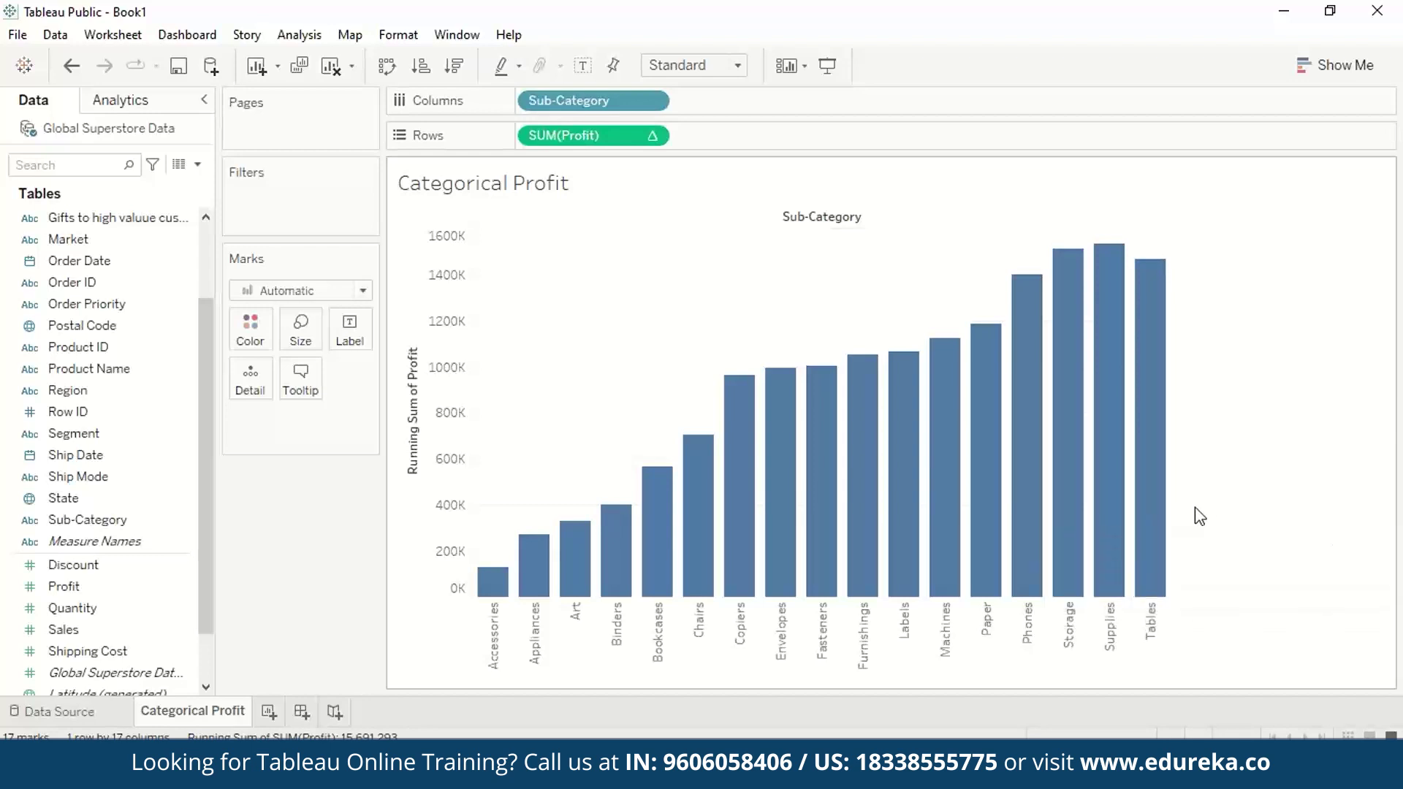
pyautogui.moveTo(1030, 526)
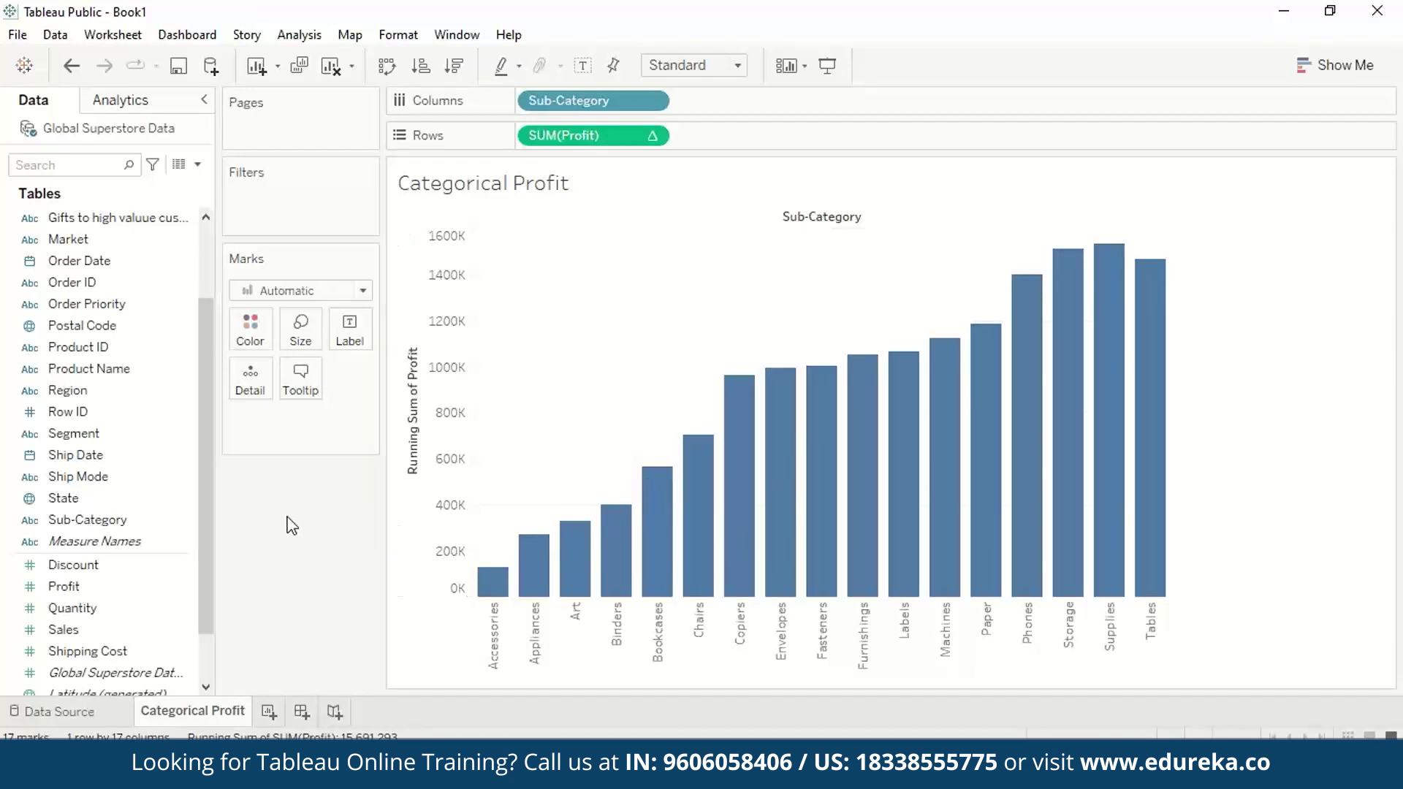
pyautogui.scroll(-1, 209, 504)
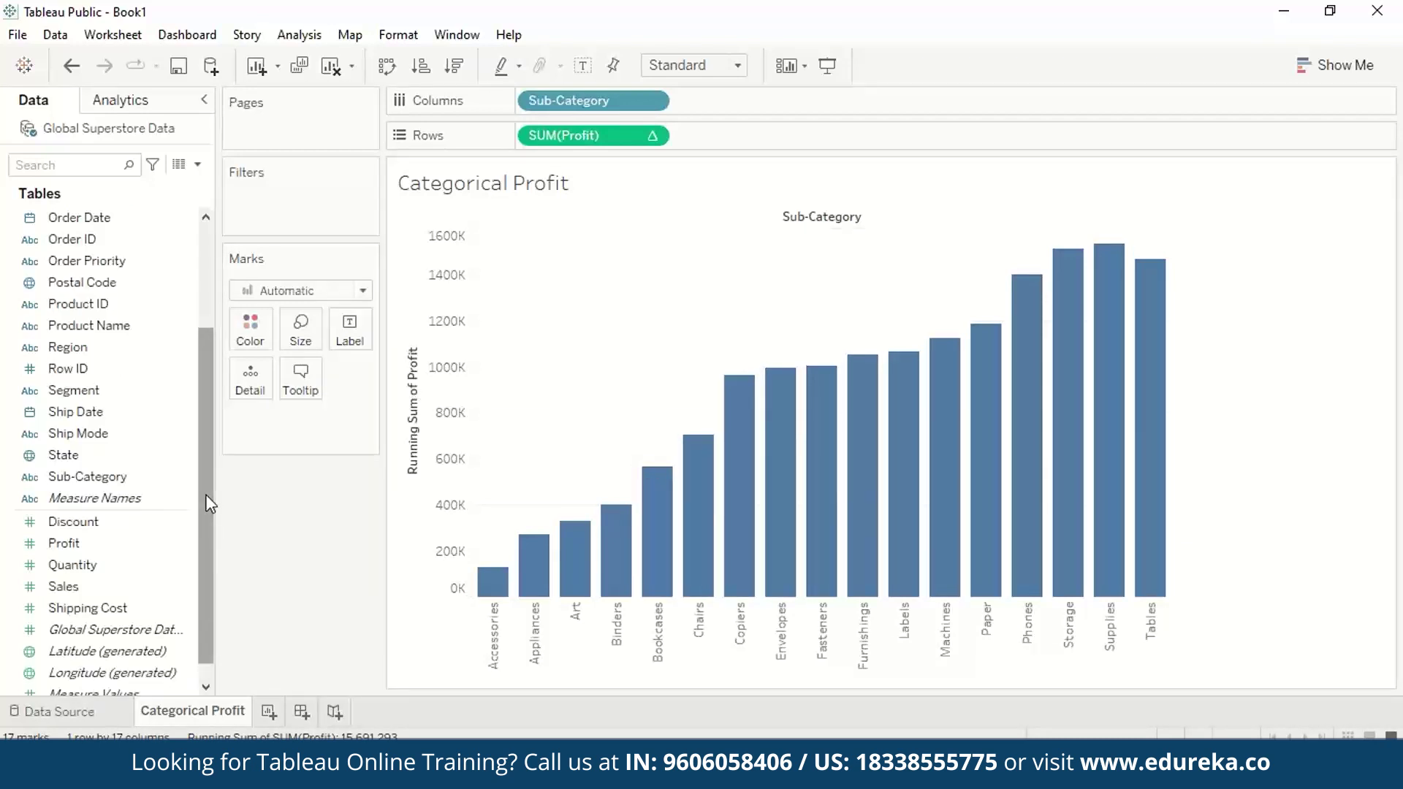
pyautogui.click(100, 547)
pyautogui.moveTo(102, 549); pyautogui.dragTo(300, 333)
pyautogui.hotkey('ctrl', 'z')
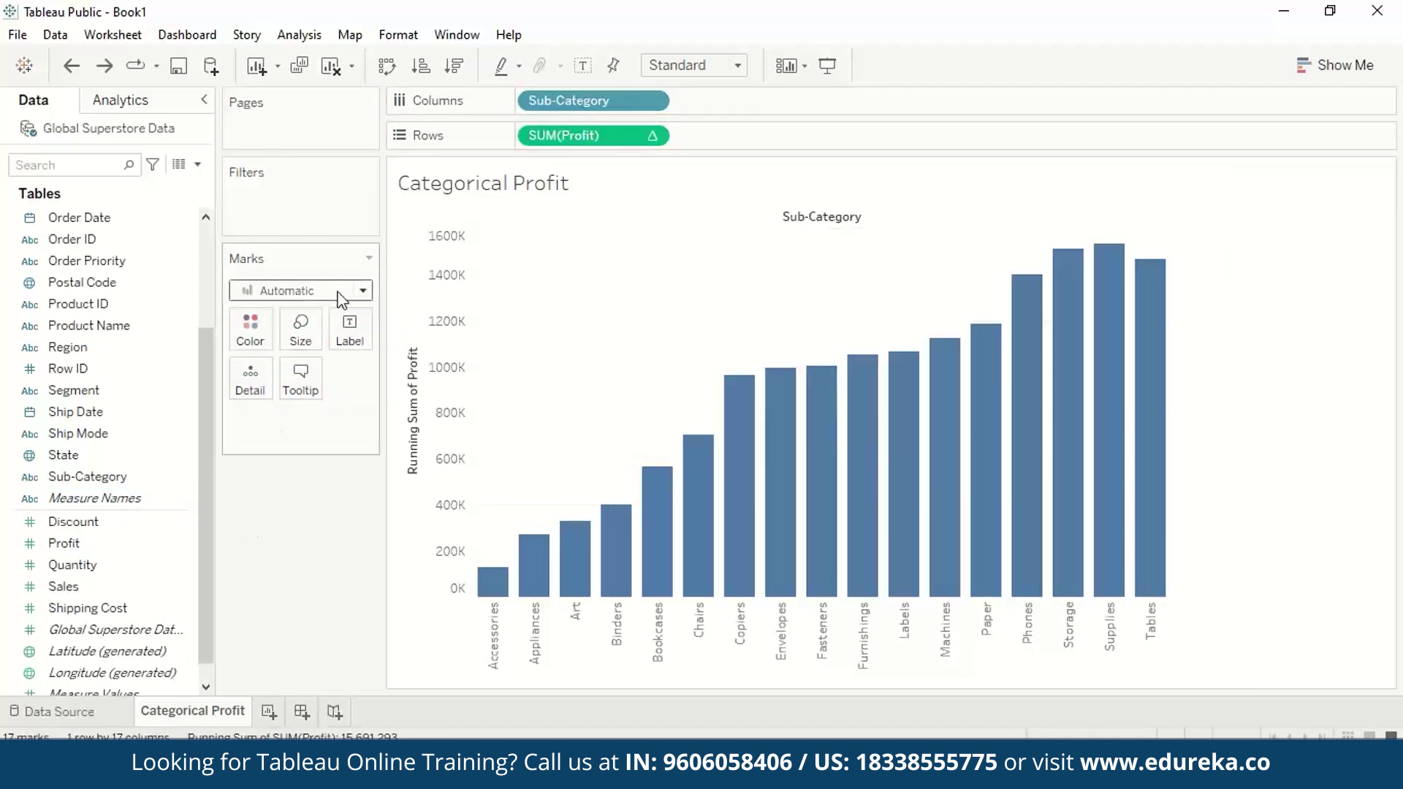
# Change the mark type to Gantt Bar and size the marks by Profit.
pyautogui.click(363, 291)
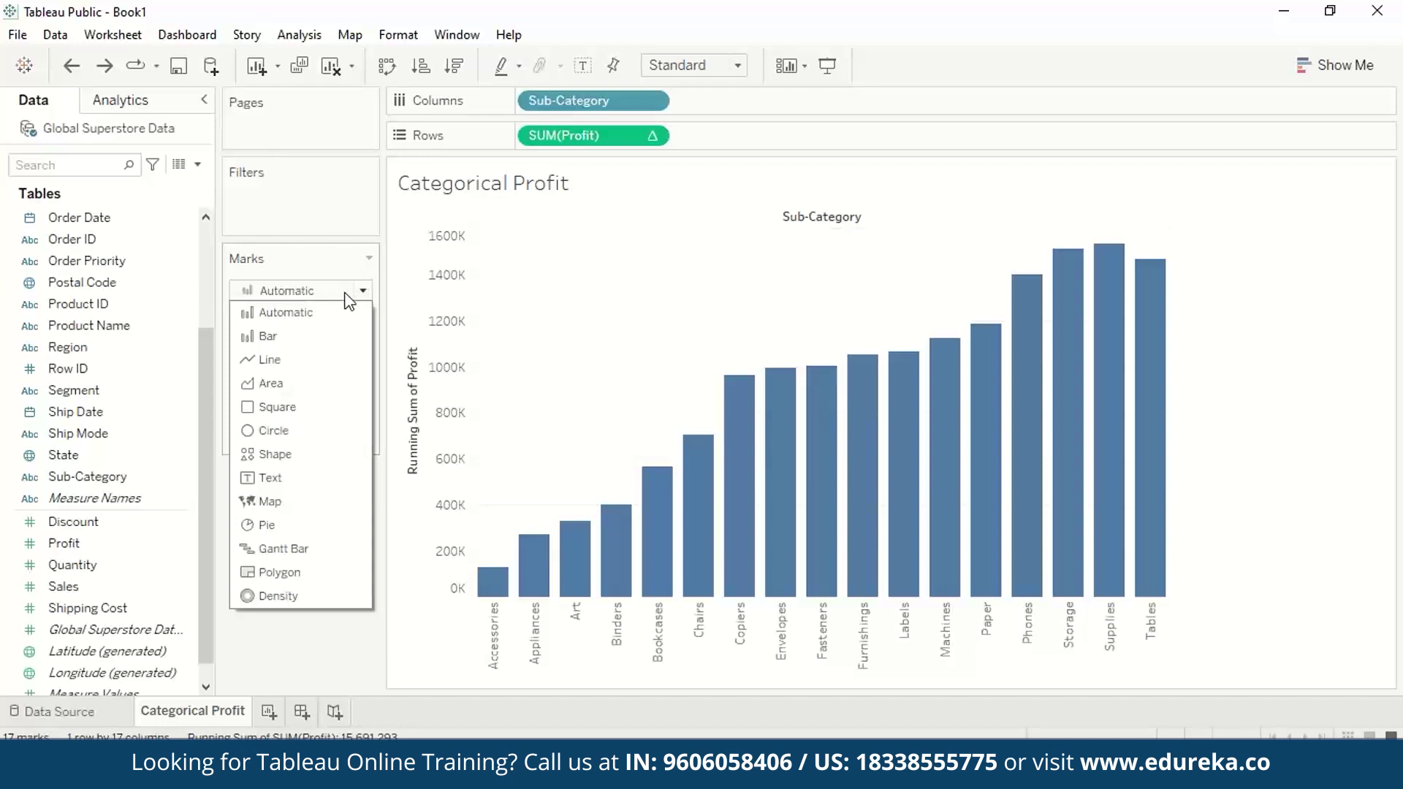
pyautogui.click(291, 556)
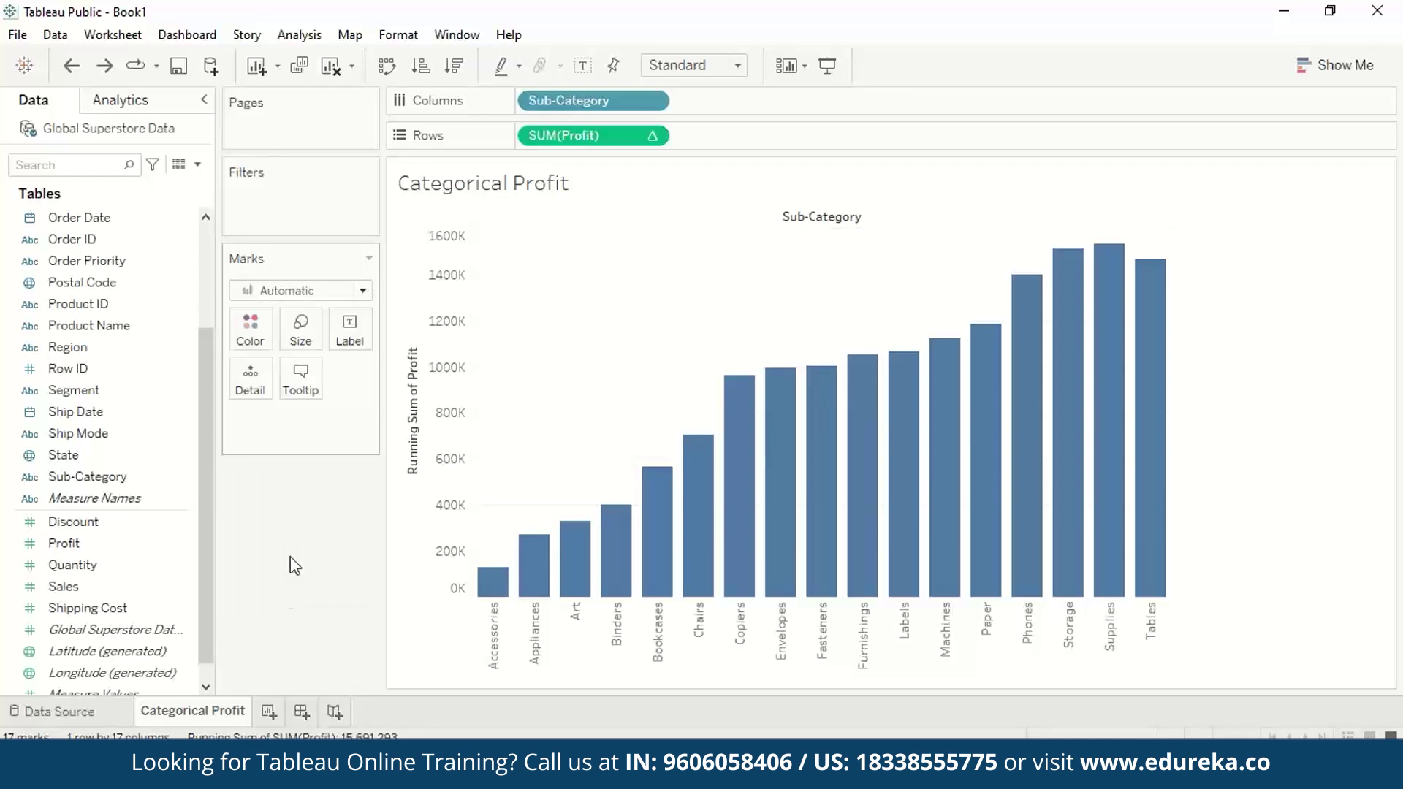
pyautogui.moveTo(755, 387)
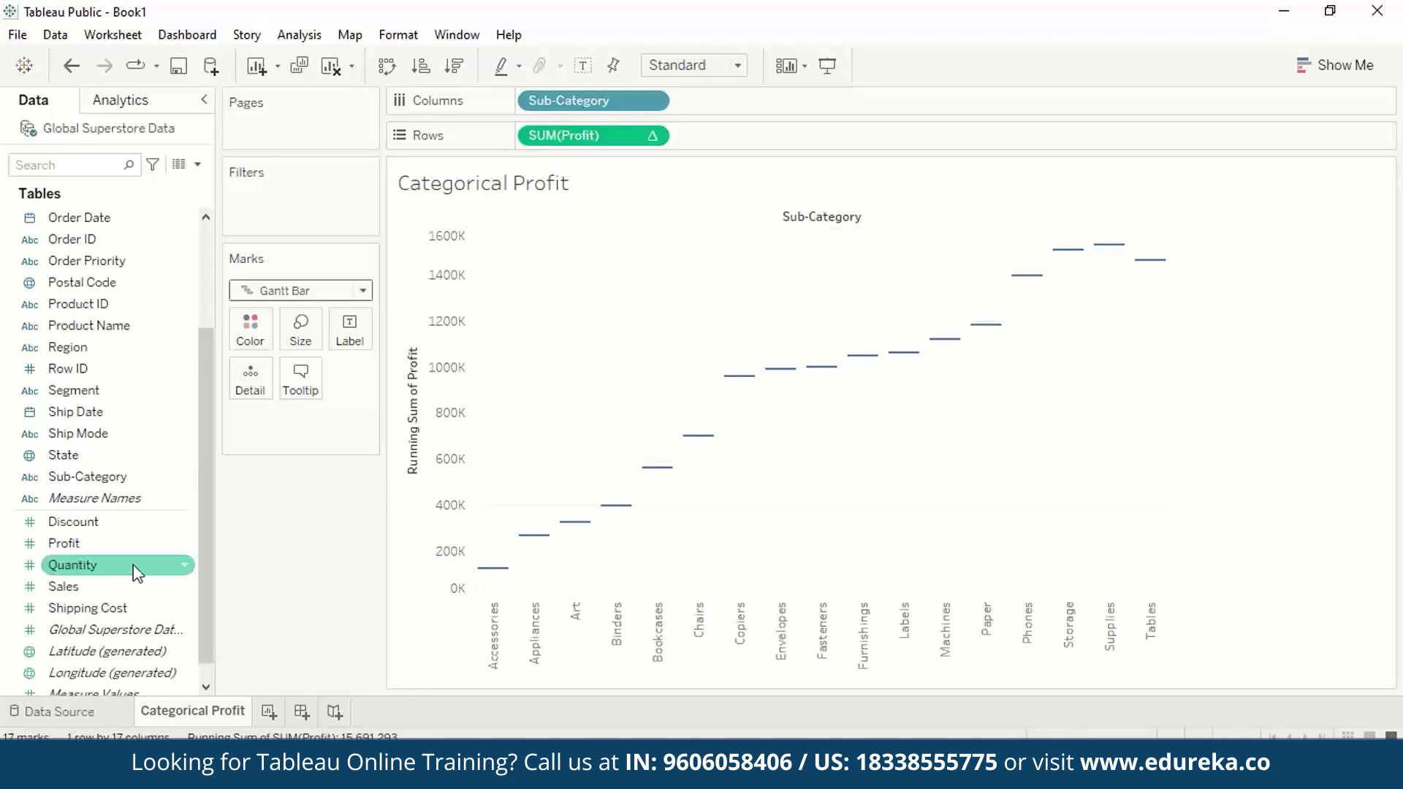
pyautogui.moveTo(110, 544); pyautogui.dragTo(300, 327)
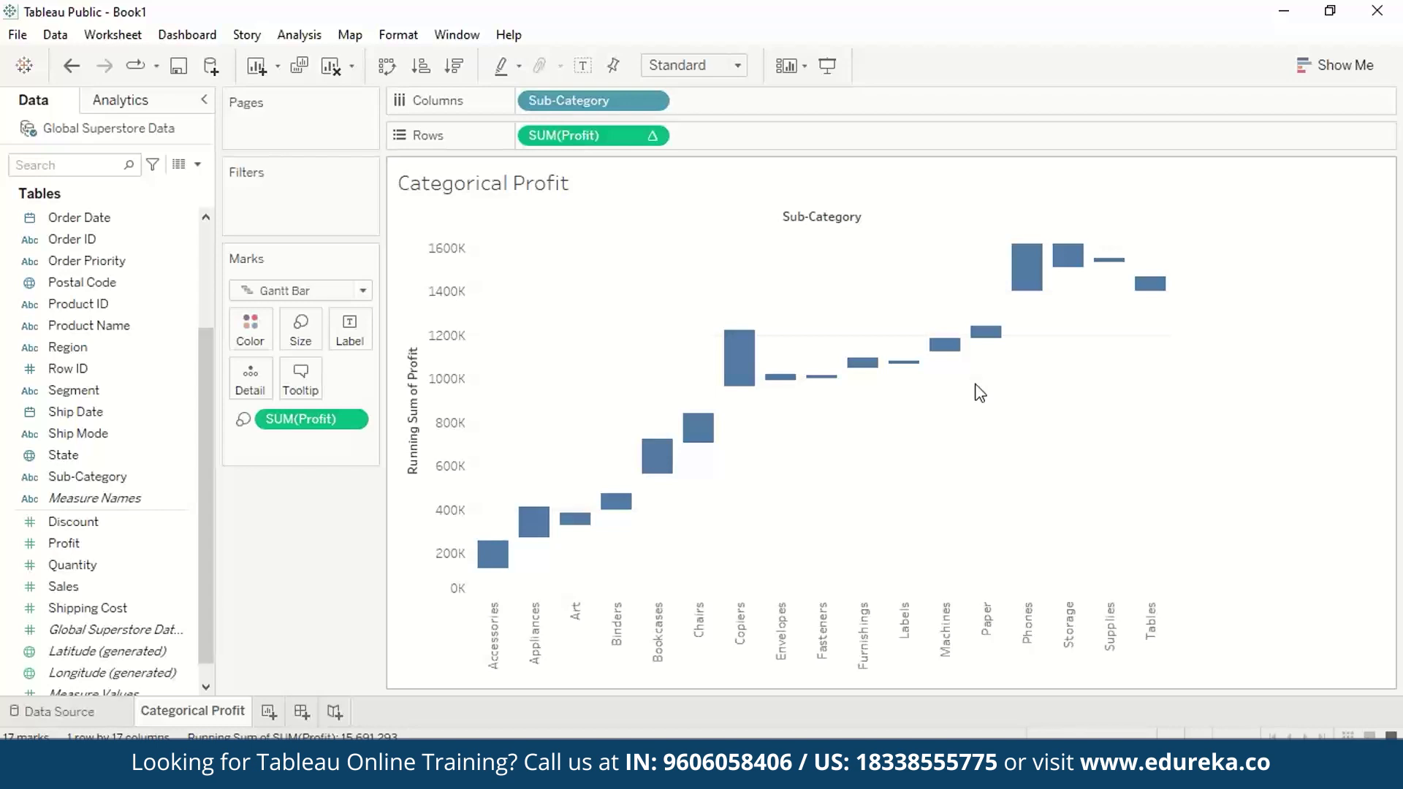
# Negate the Profit measure that sizes the marks so its formula reads -SUM([Profit]).
pyautogui.doubleClick(337, 419)
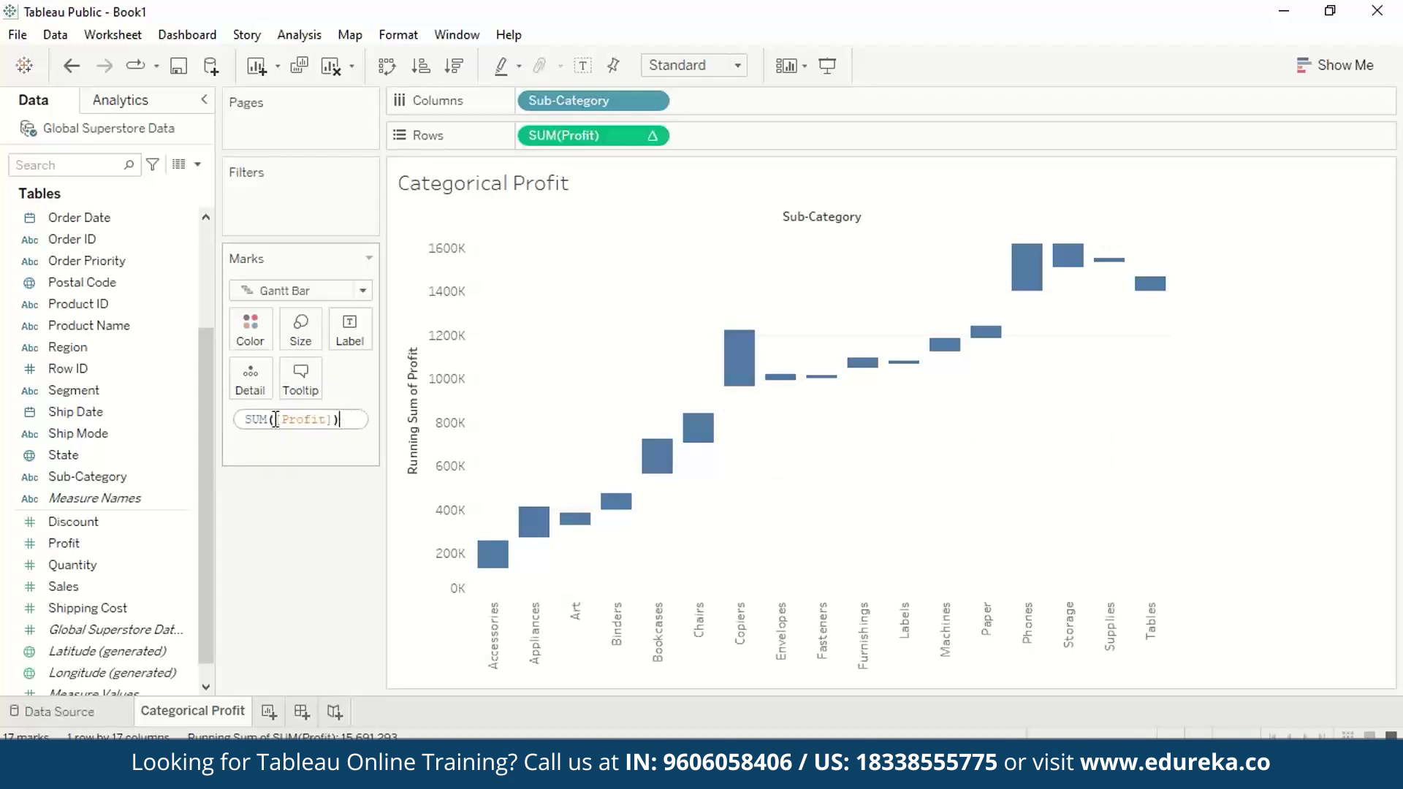
pyautogui.click(250, 419)
pyautogui.write('-')
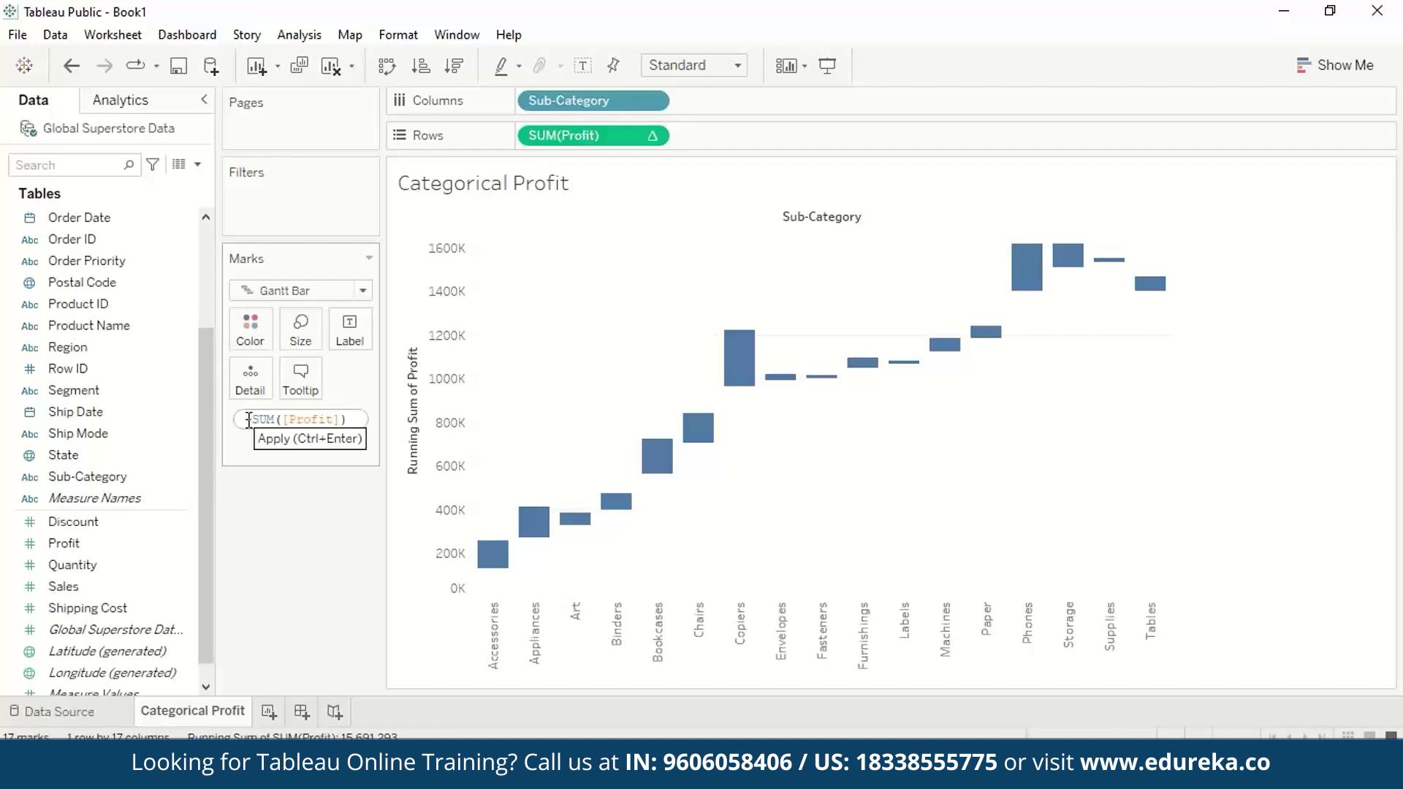
pyautogui.press('Return')
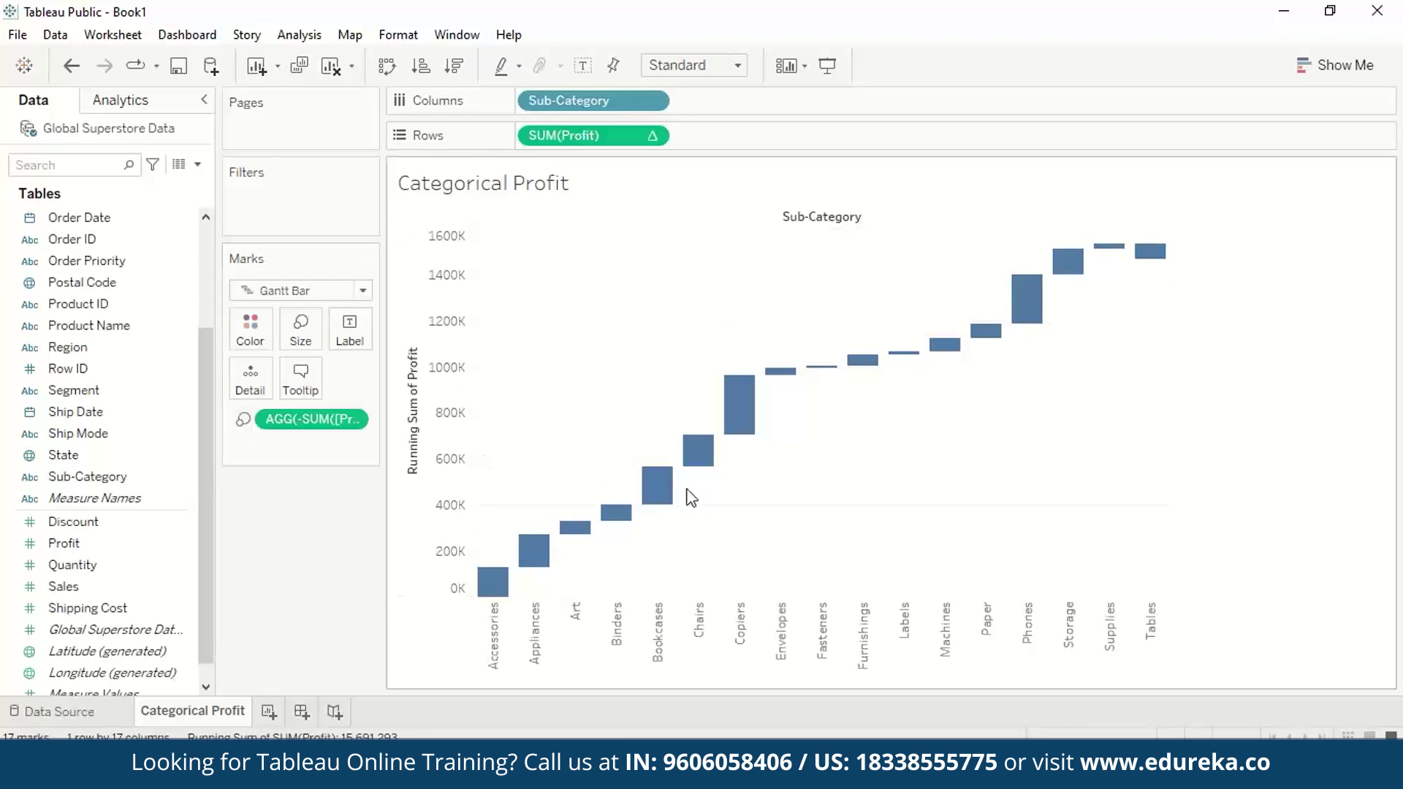
pyautogui.moveTo(525, 577)
# Color the Gantt bars by Profit and label each bar with its Profit value.
pyautogui.click(79, 545)
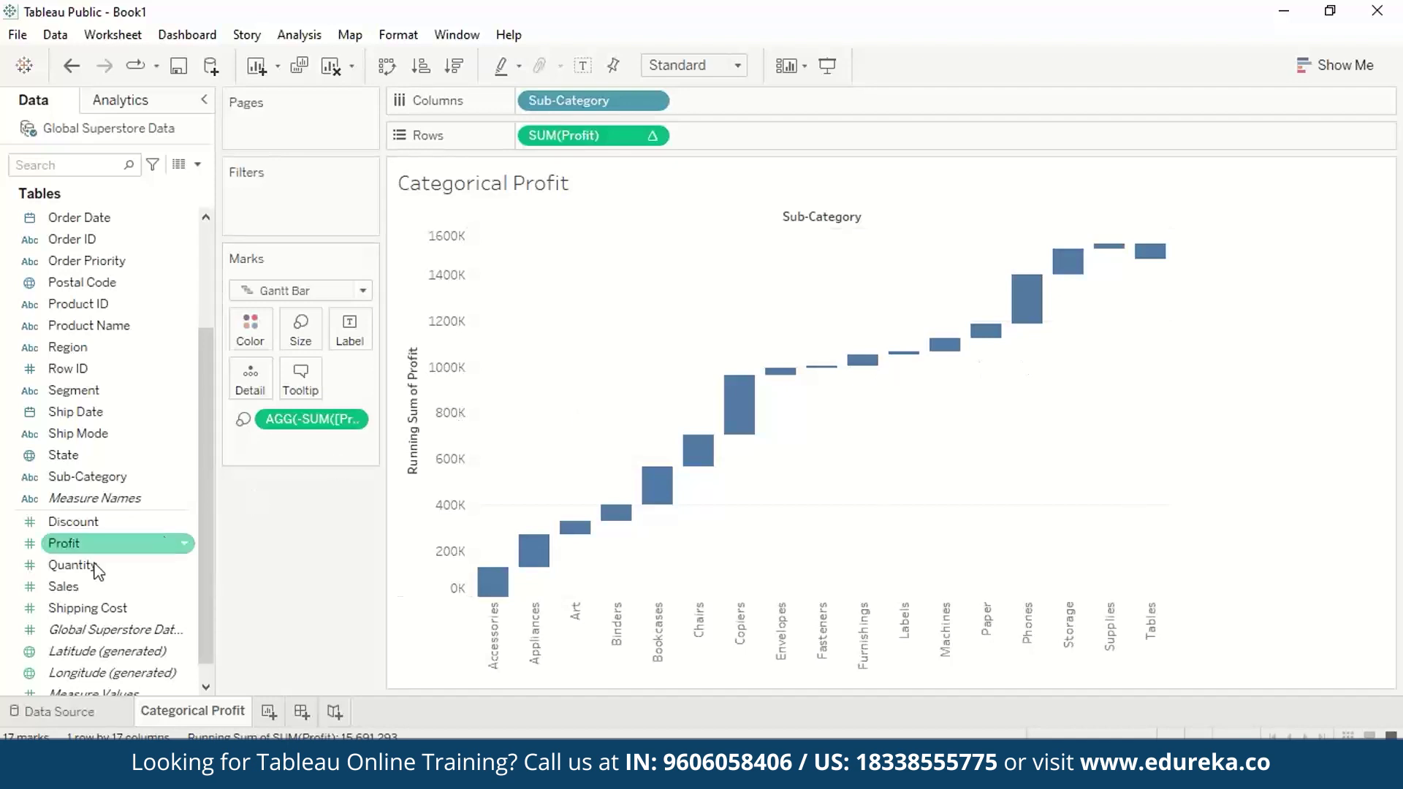
pyautogui.moveTo(77, 546); pyautogui.dragTo(244, 337)
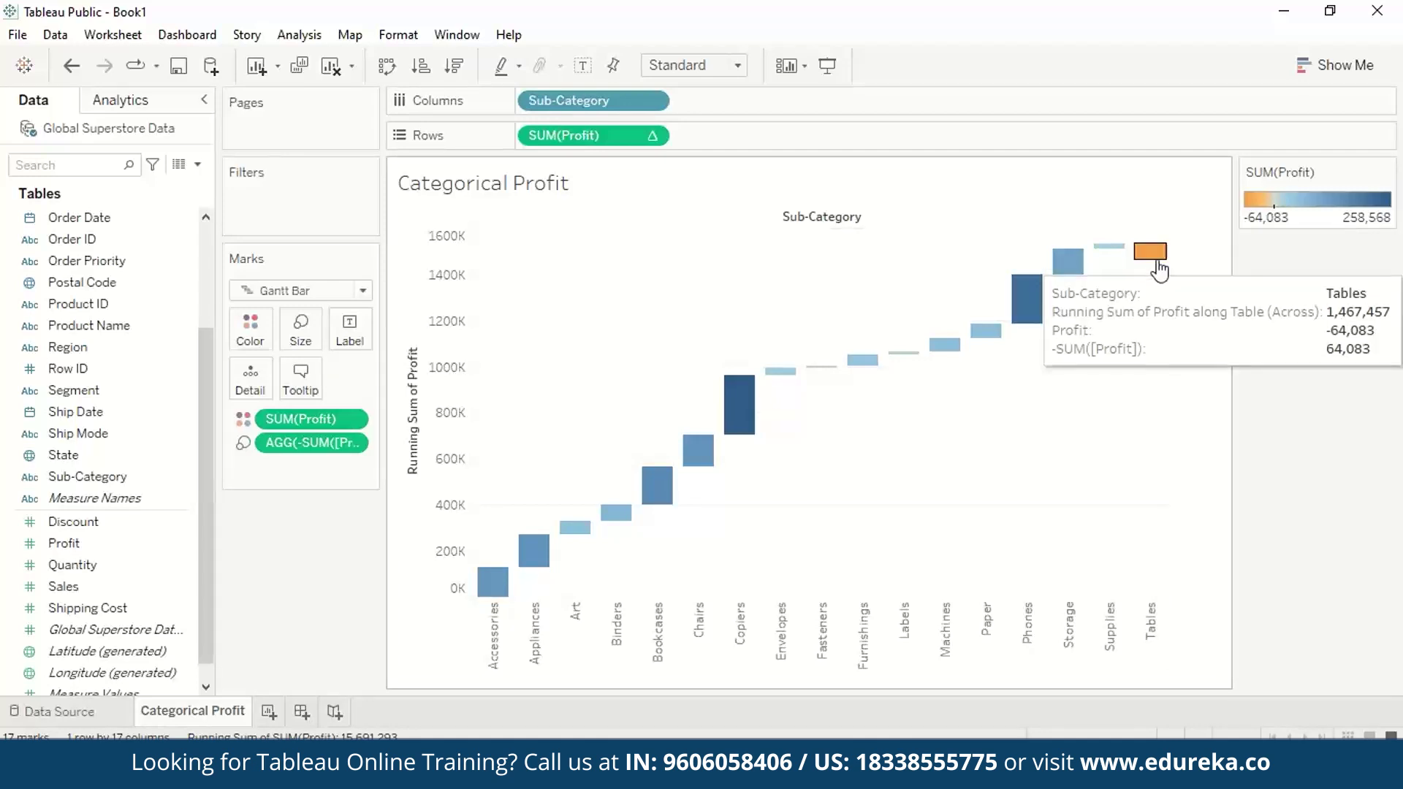
pyautogui.moveTo(754, 418)
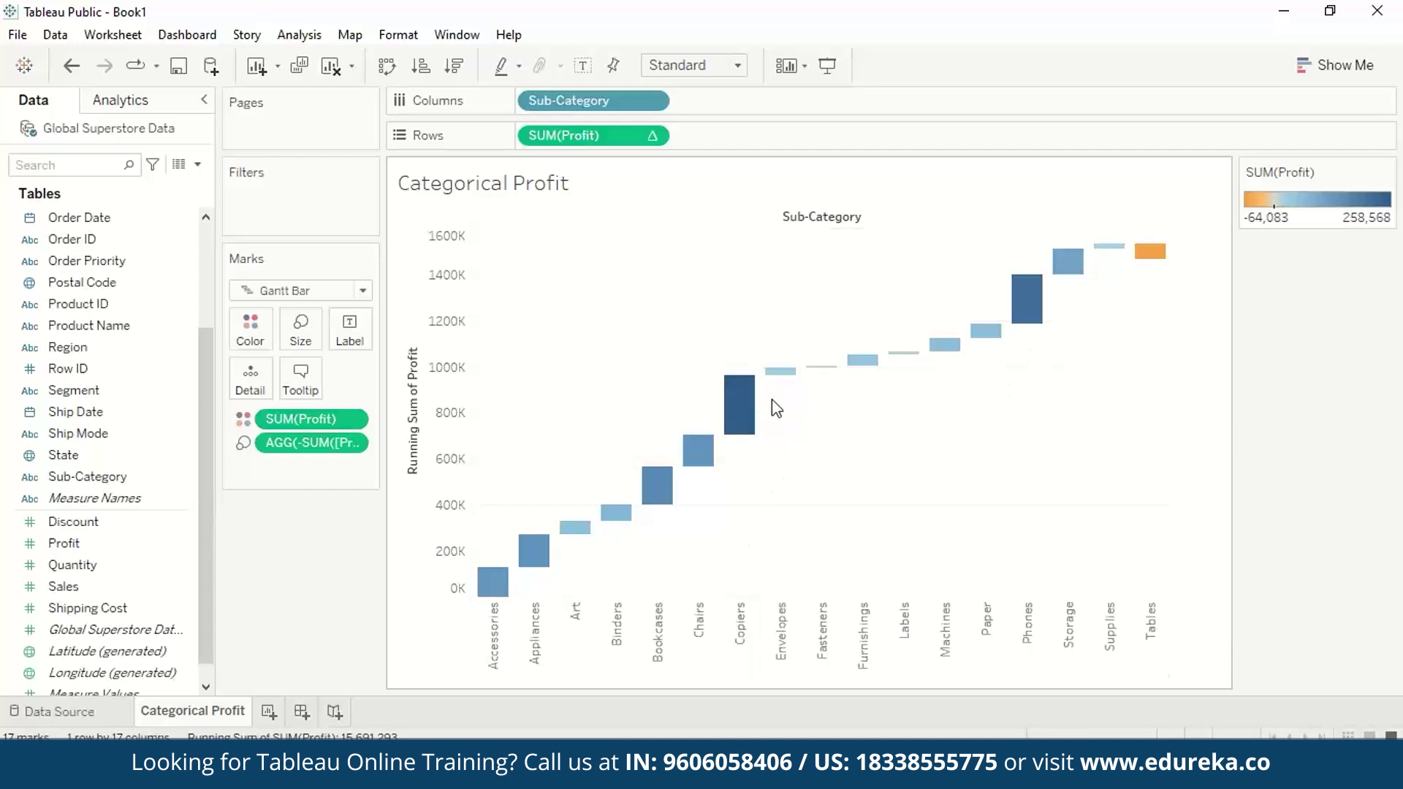
pyautogui.moveTo(1033, 310)
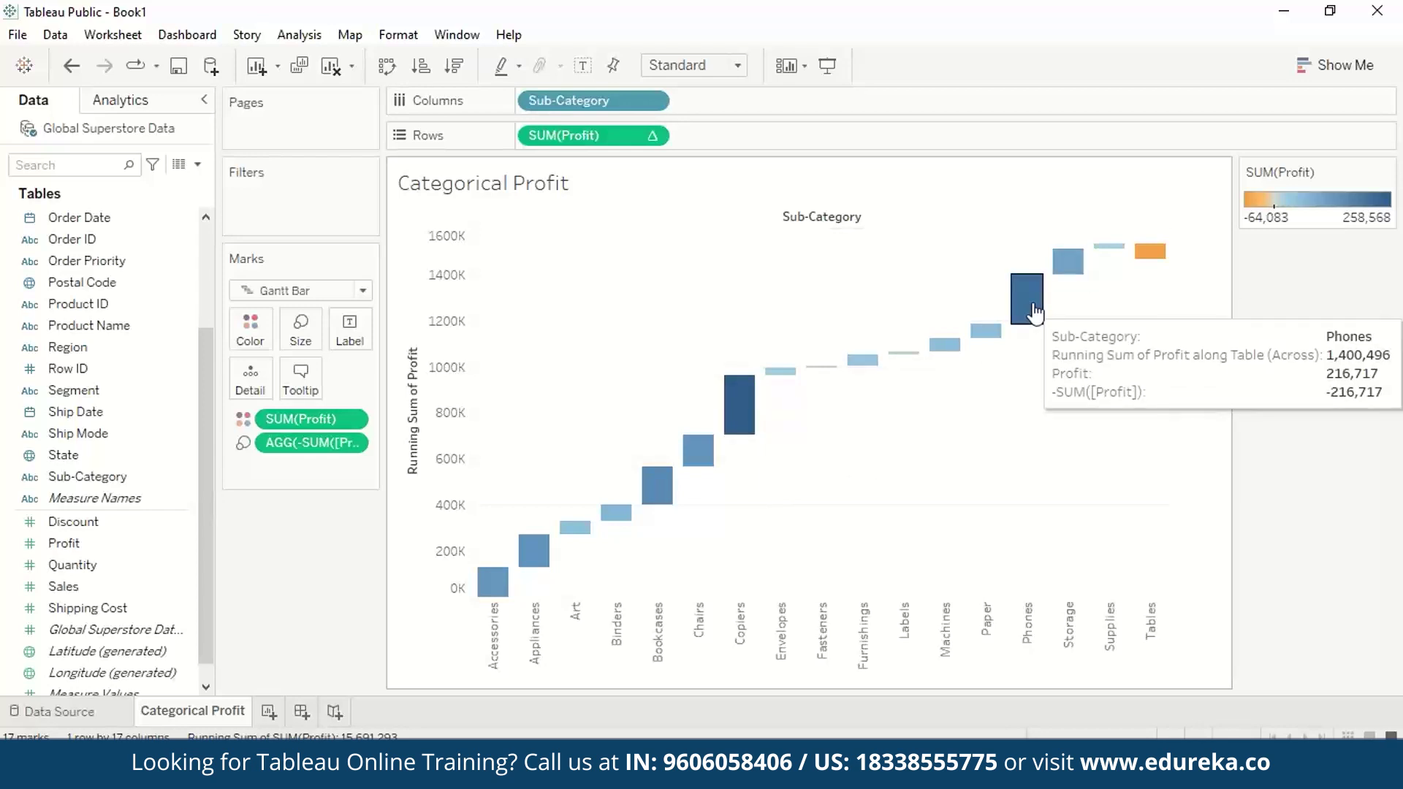
pyautogui.moveTo(666, 502)
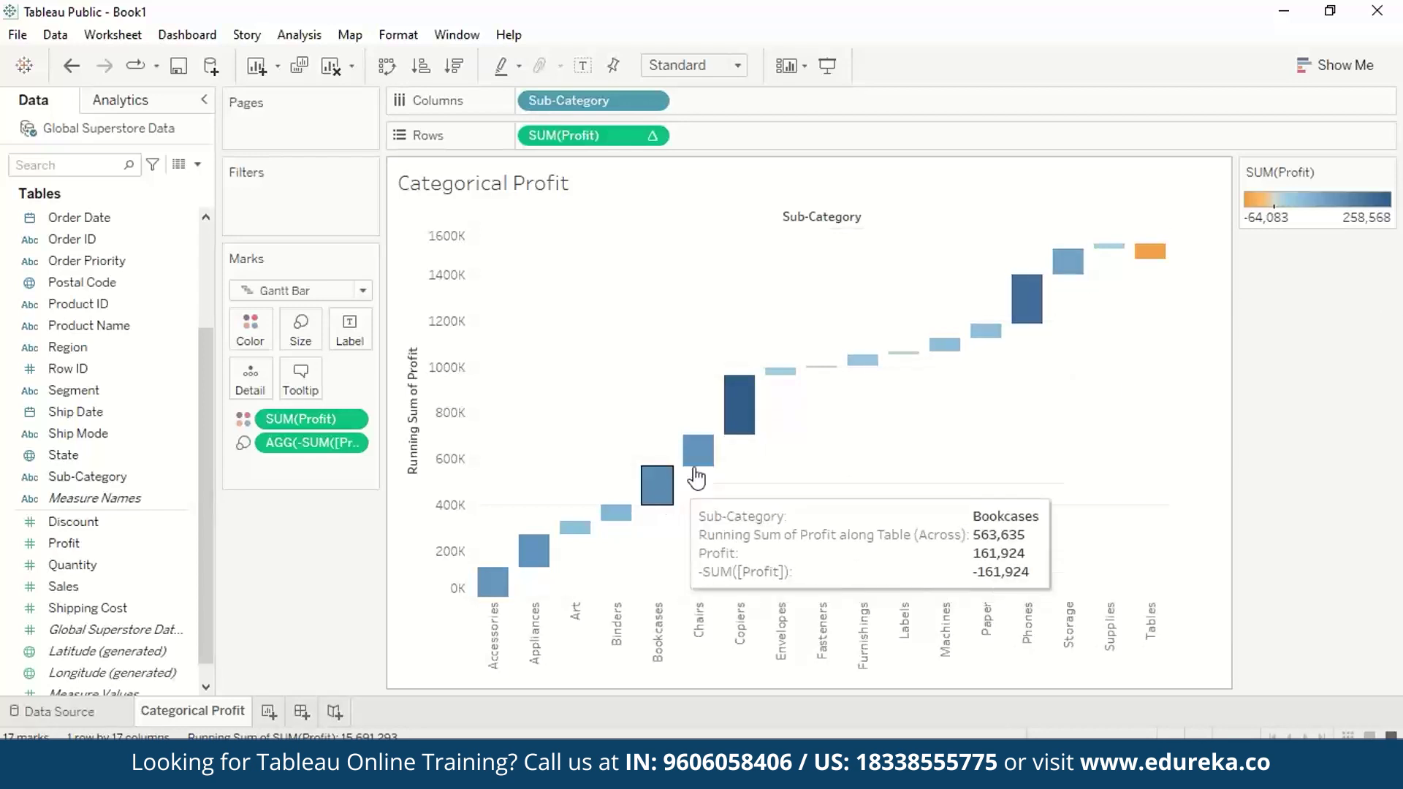
pyautogui.moveTo(925, 363)
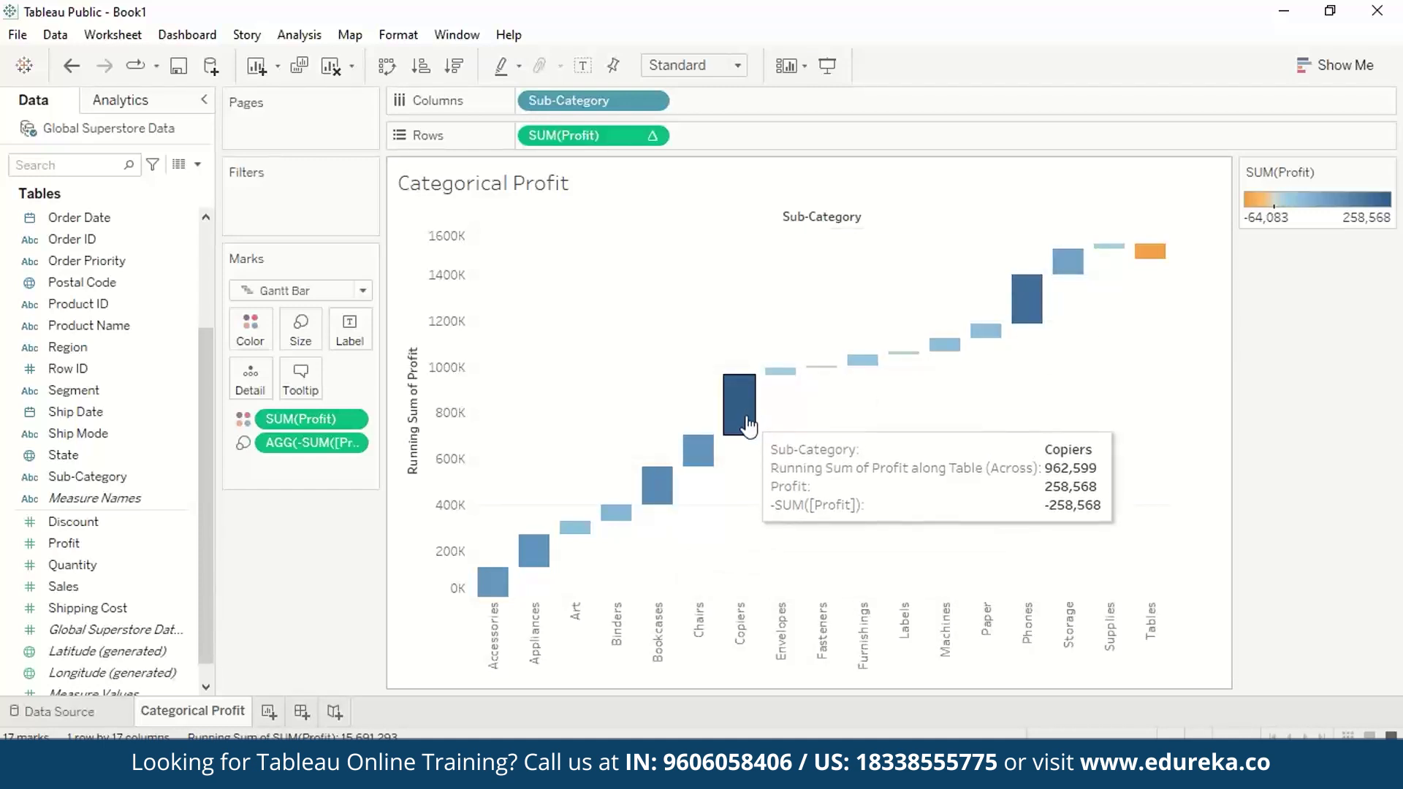
pyautogui.moveTo(1160, 251)
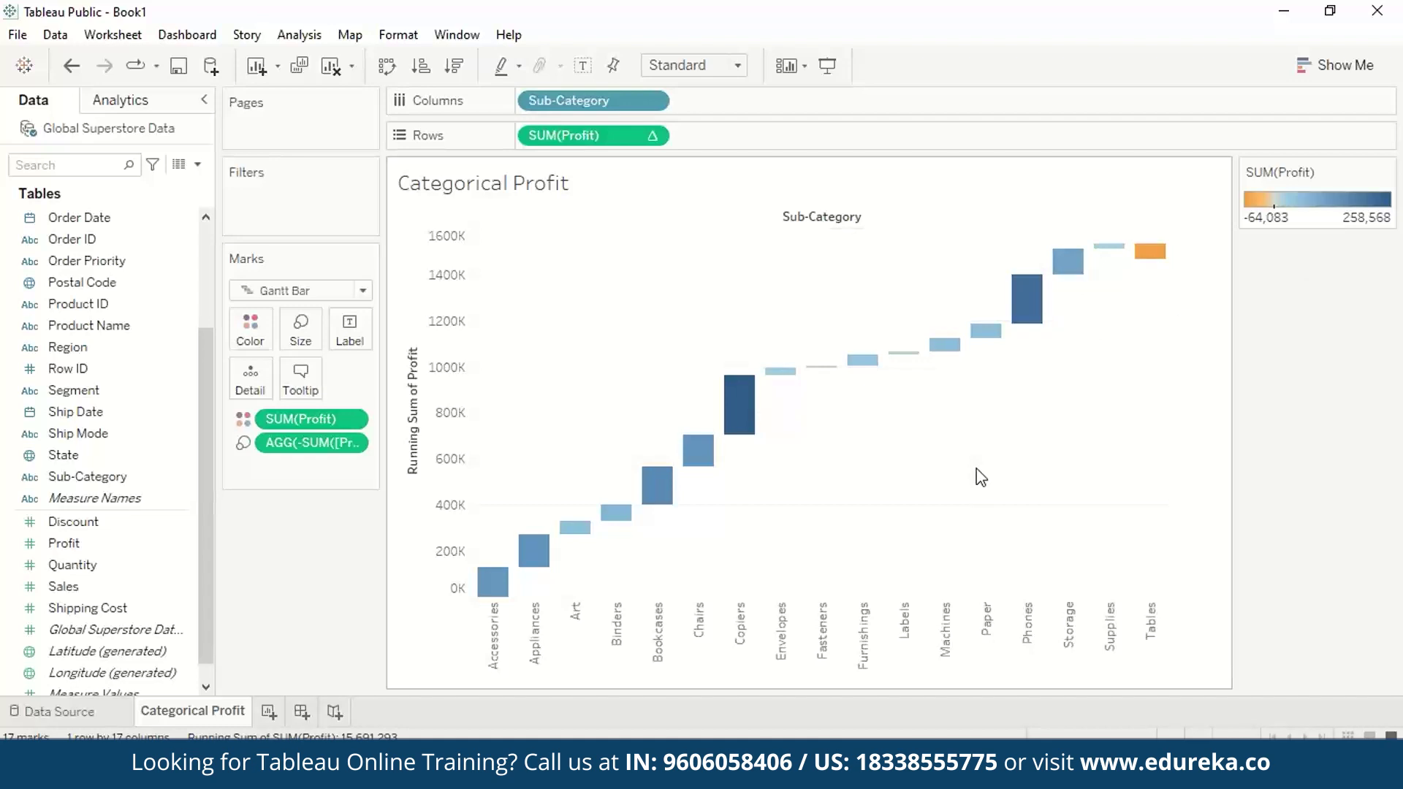
pyautogui.moveTo(73, 543); pyautogui.dragTo(349, 331)
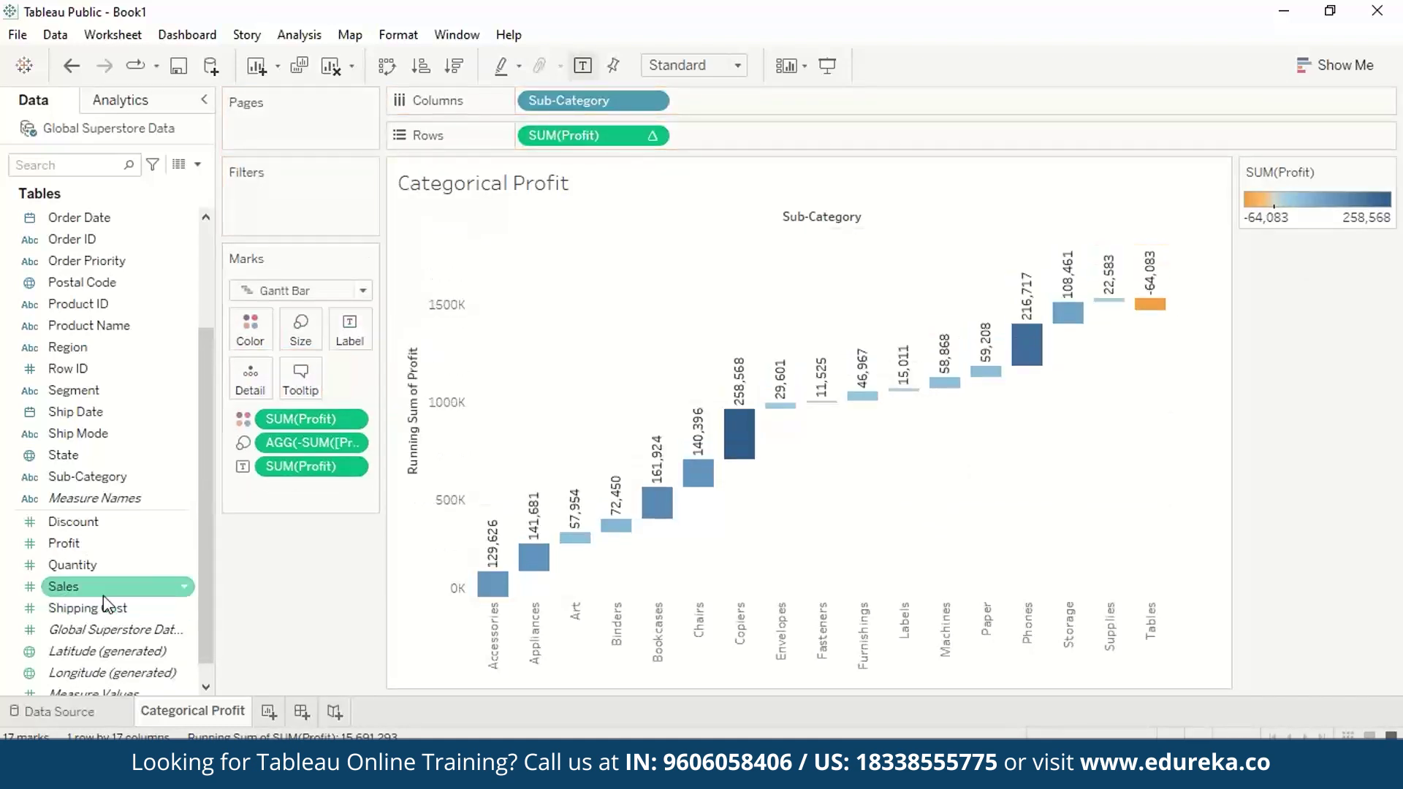
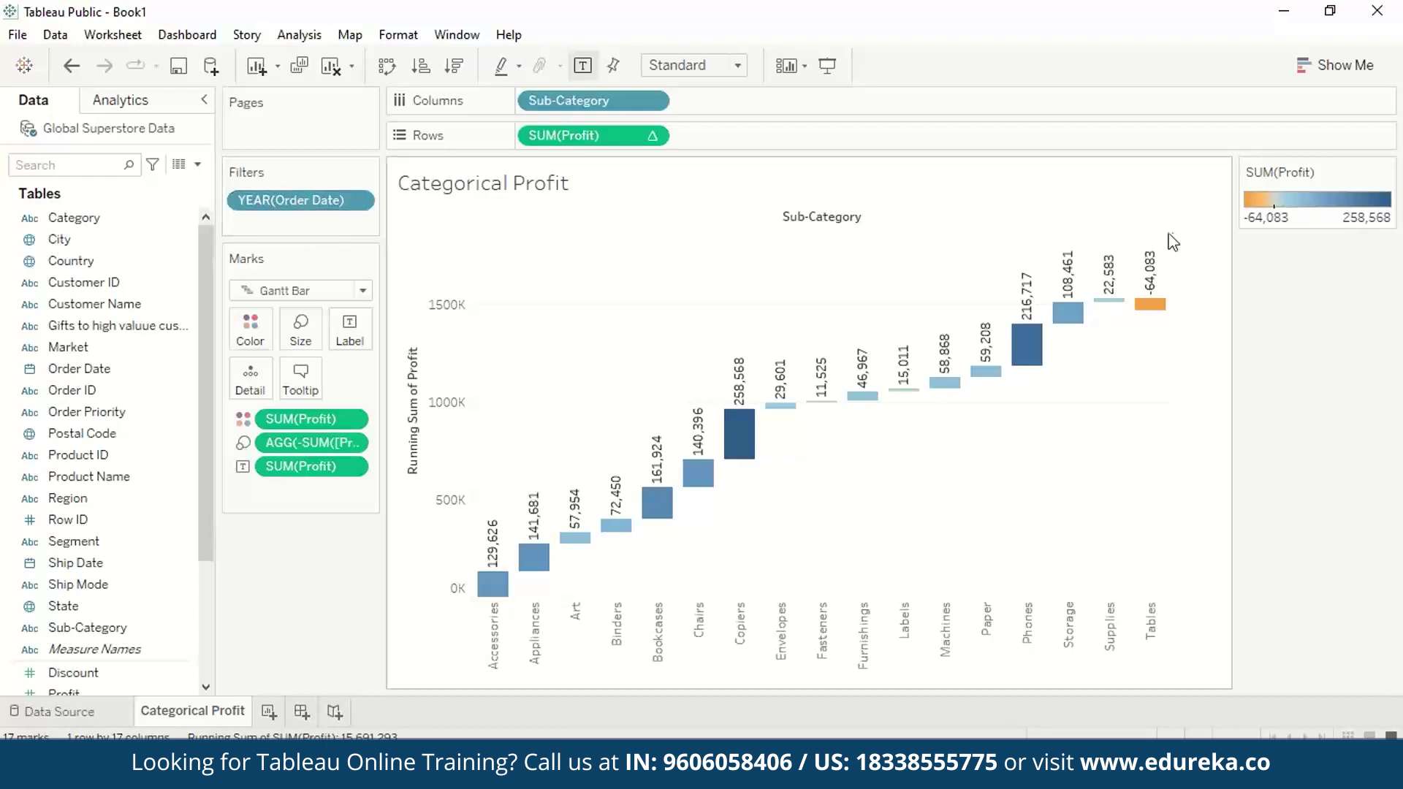
# Display the filter control for the year of Order Date beside the chart.
pyautogui.click(356, 200)
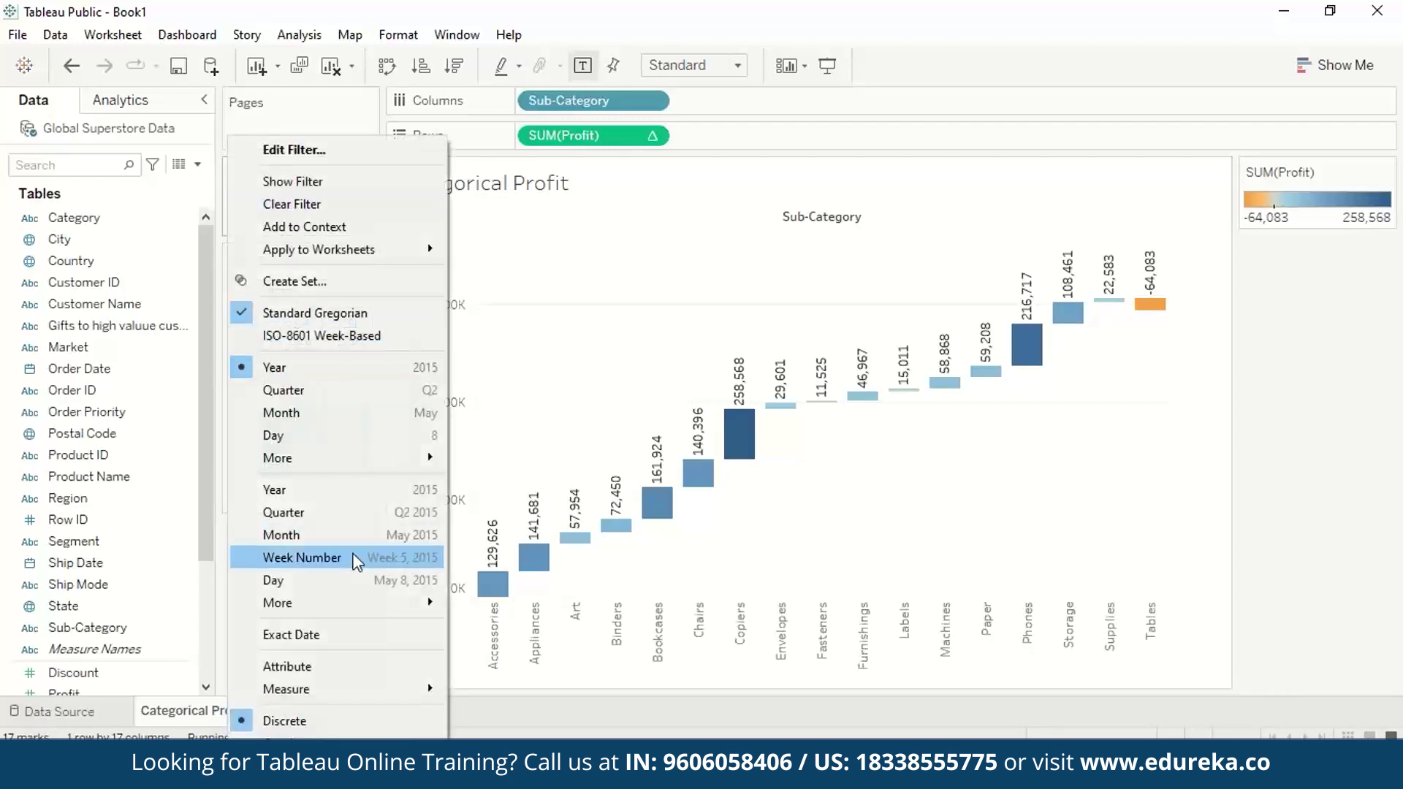
pyautogui.click(331, 189)
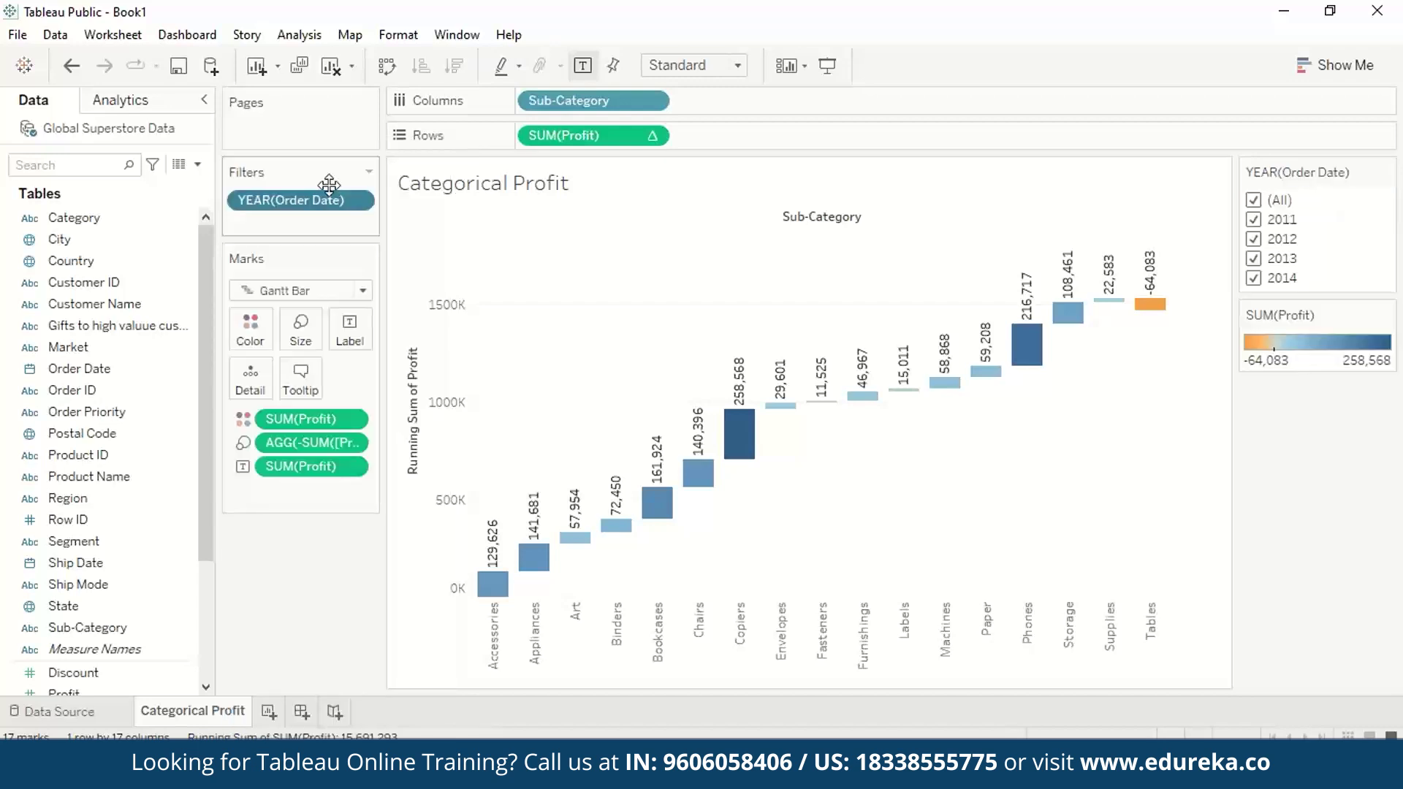
# Filter the chart to 2011 alone, switch it to 2012 alone, and inspect the sub-category profit bars for each year.
pyautogui.click(1255, 205)
pyautogui.click(1256, 206)
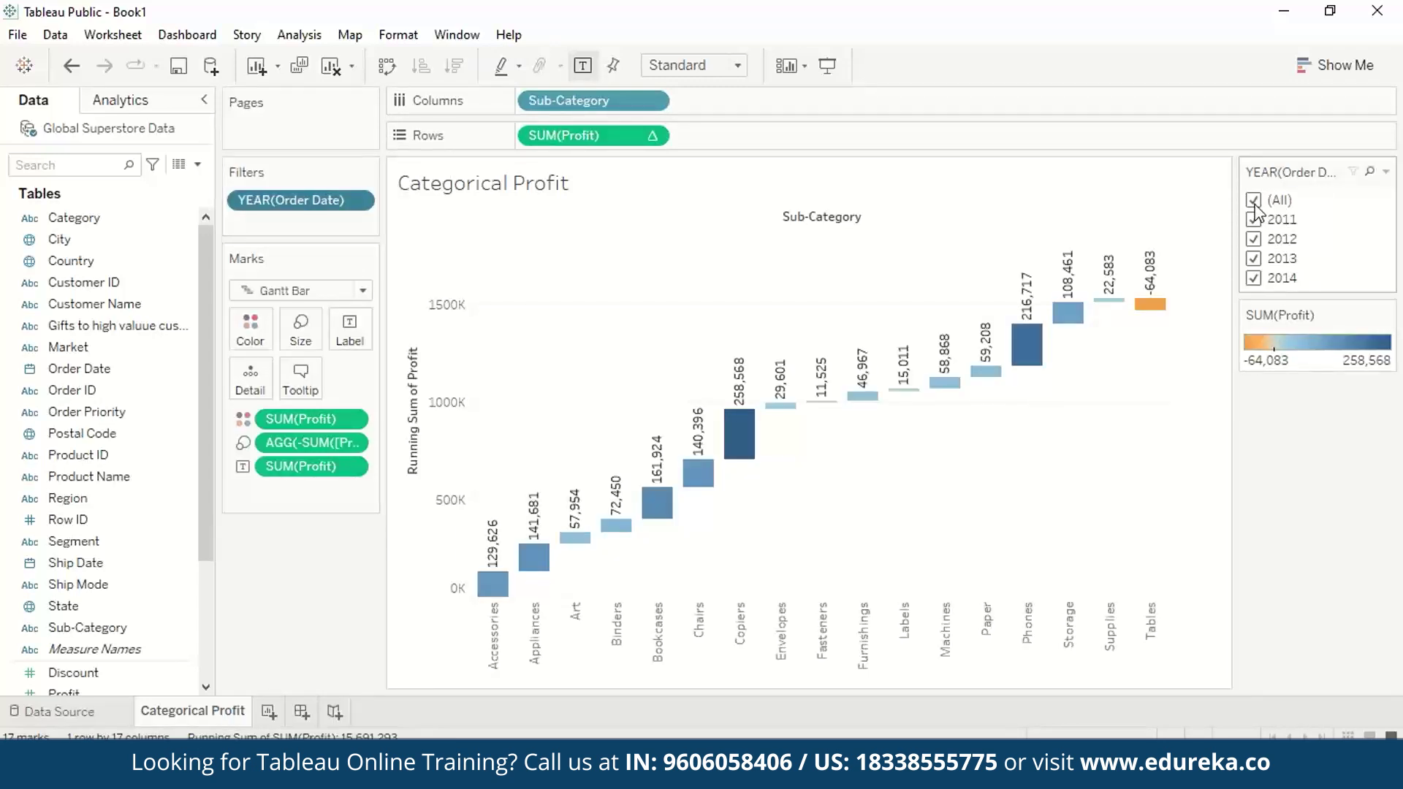
pyautogui.click(1256, 207)
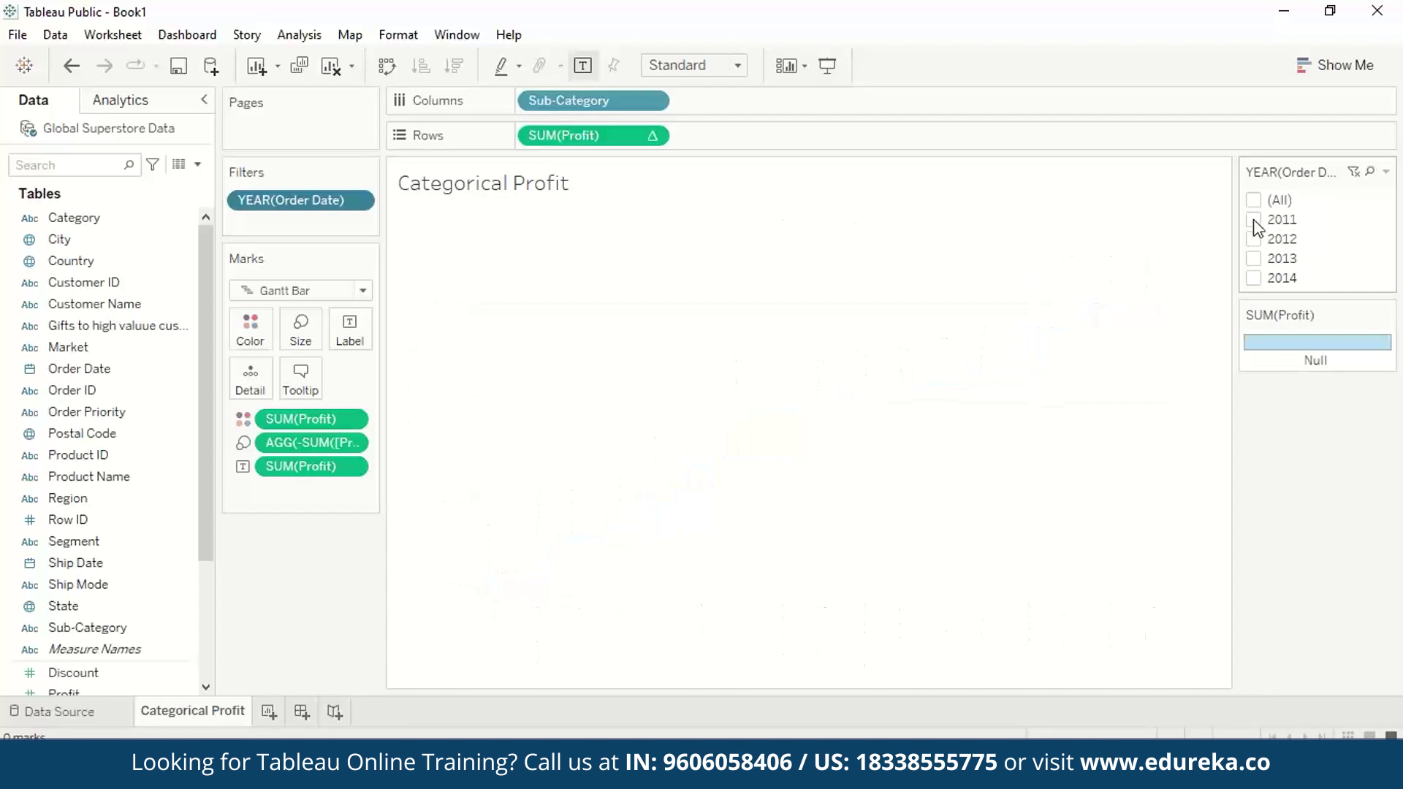
pyautogui.click(1255, 221)
pyautogui.moveTo(1031, 372)
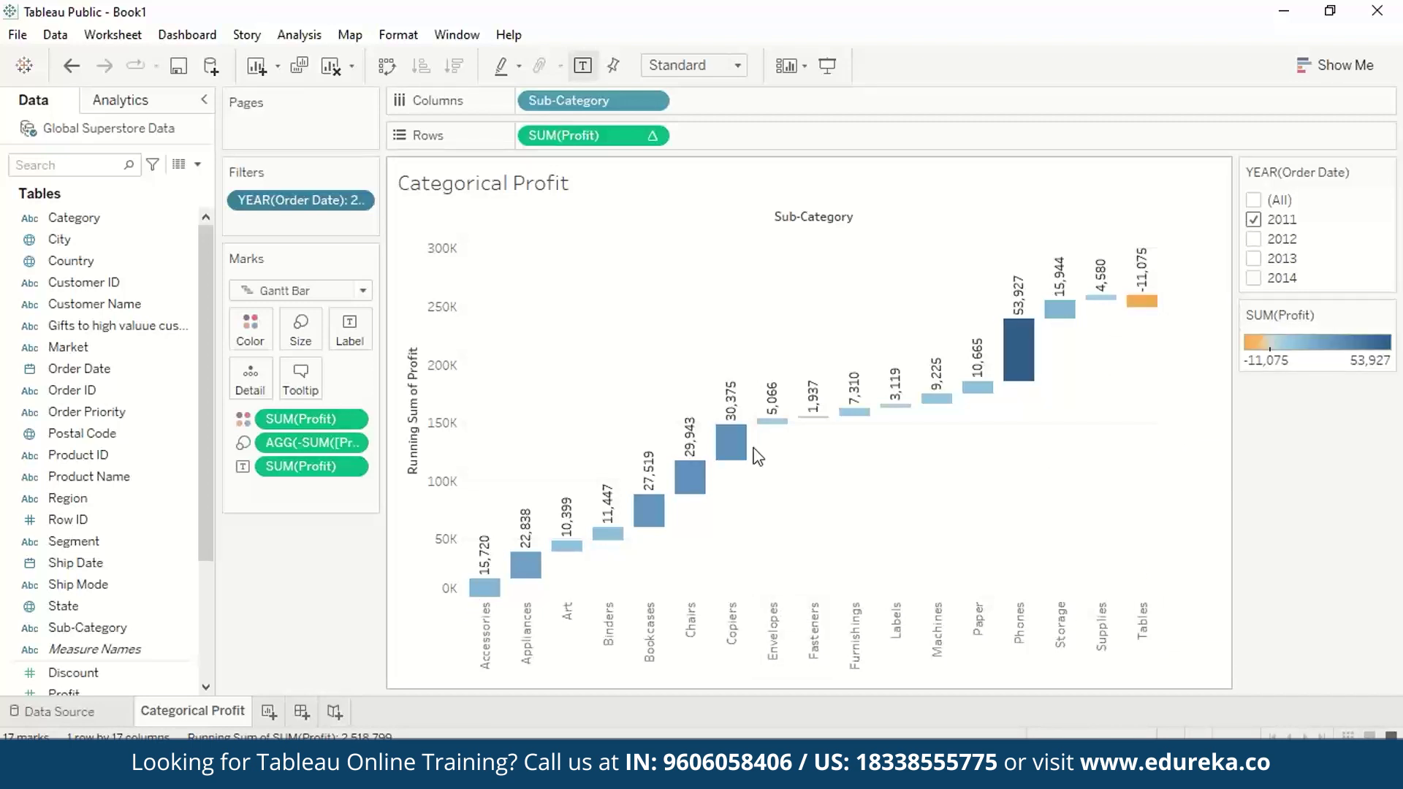
pyautogui.click(1254, 219)
pyautogui.click(1254, 239)
pyautogui.moveTo(742, 425)
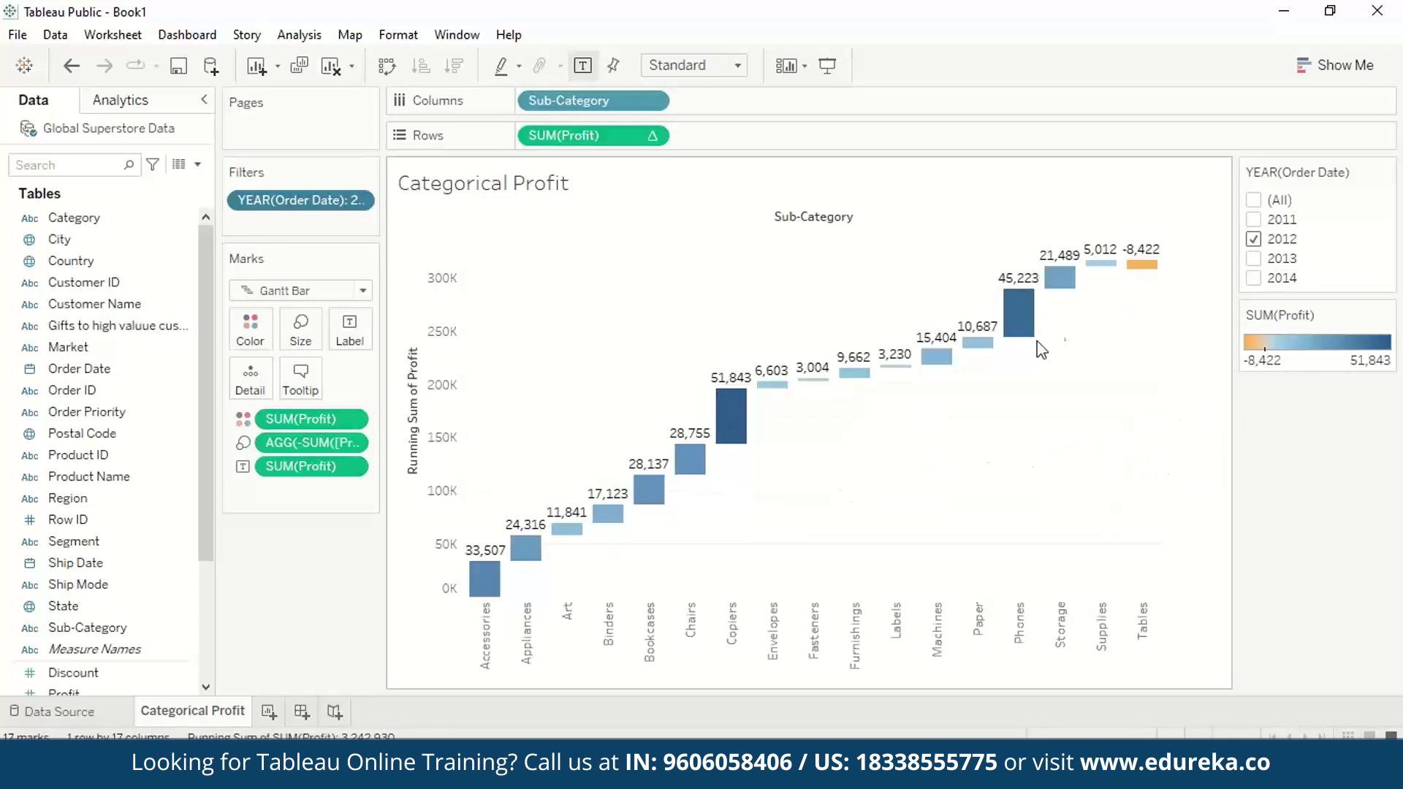
pyautogui.moveTo(1161, 275)
# Inspect the chart for 2013 alone and 2014 alone, and undo the year selections to restore all years.
pyautogui.click(1254, 240)
pyautogui.click(1254, 259)
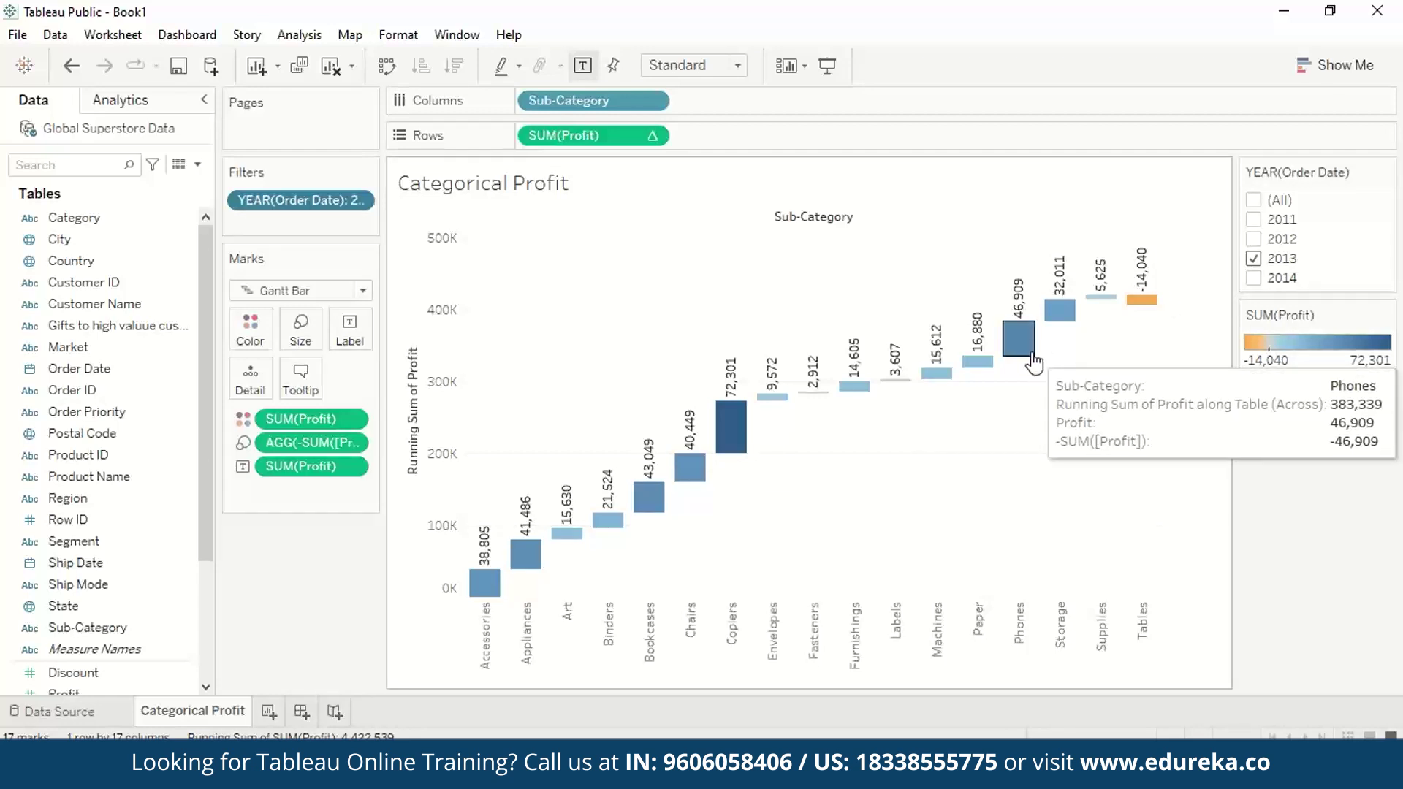
pyautogui.moveTo(1154, 312)
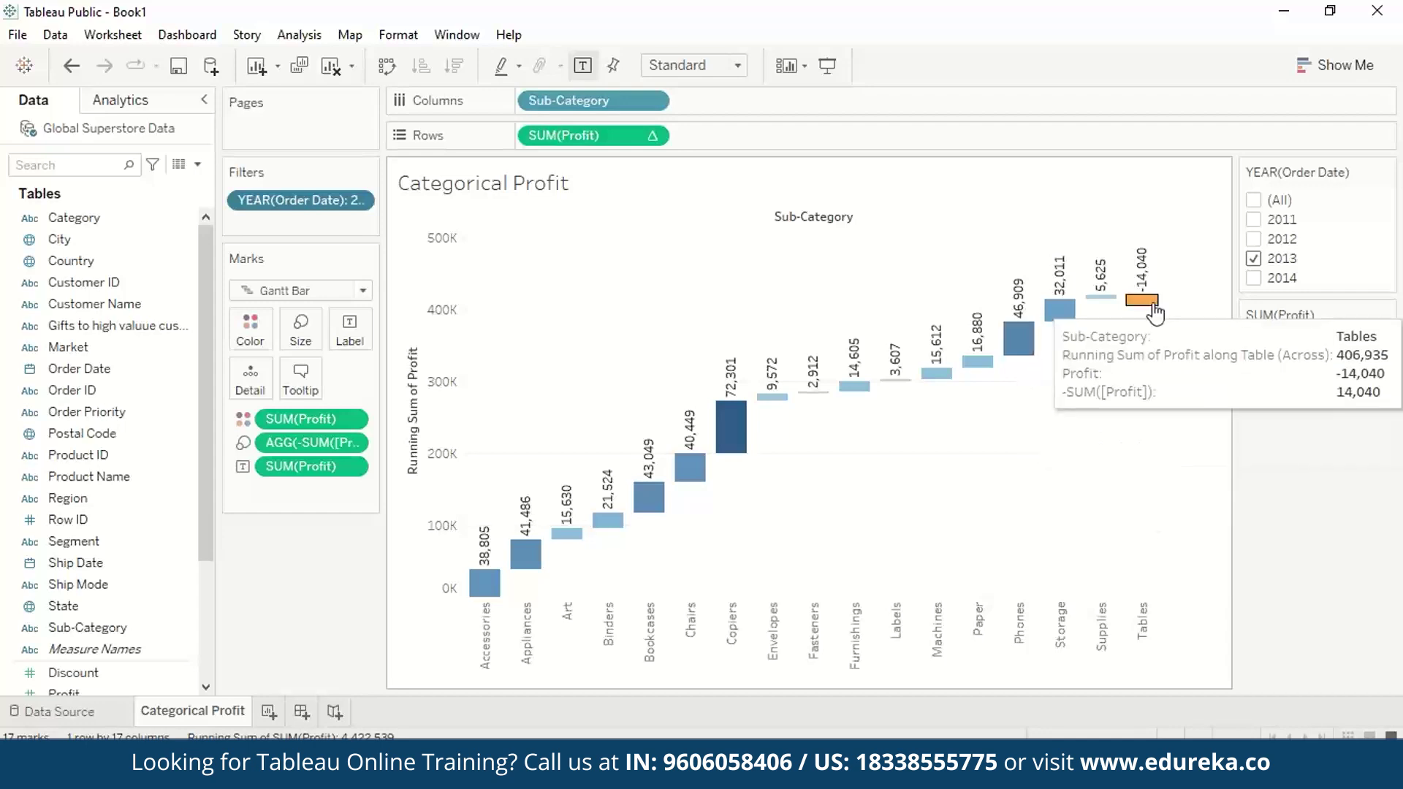
pyautogui.click(1254, 259)
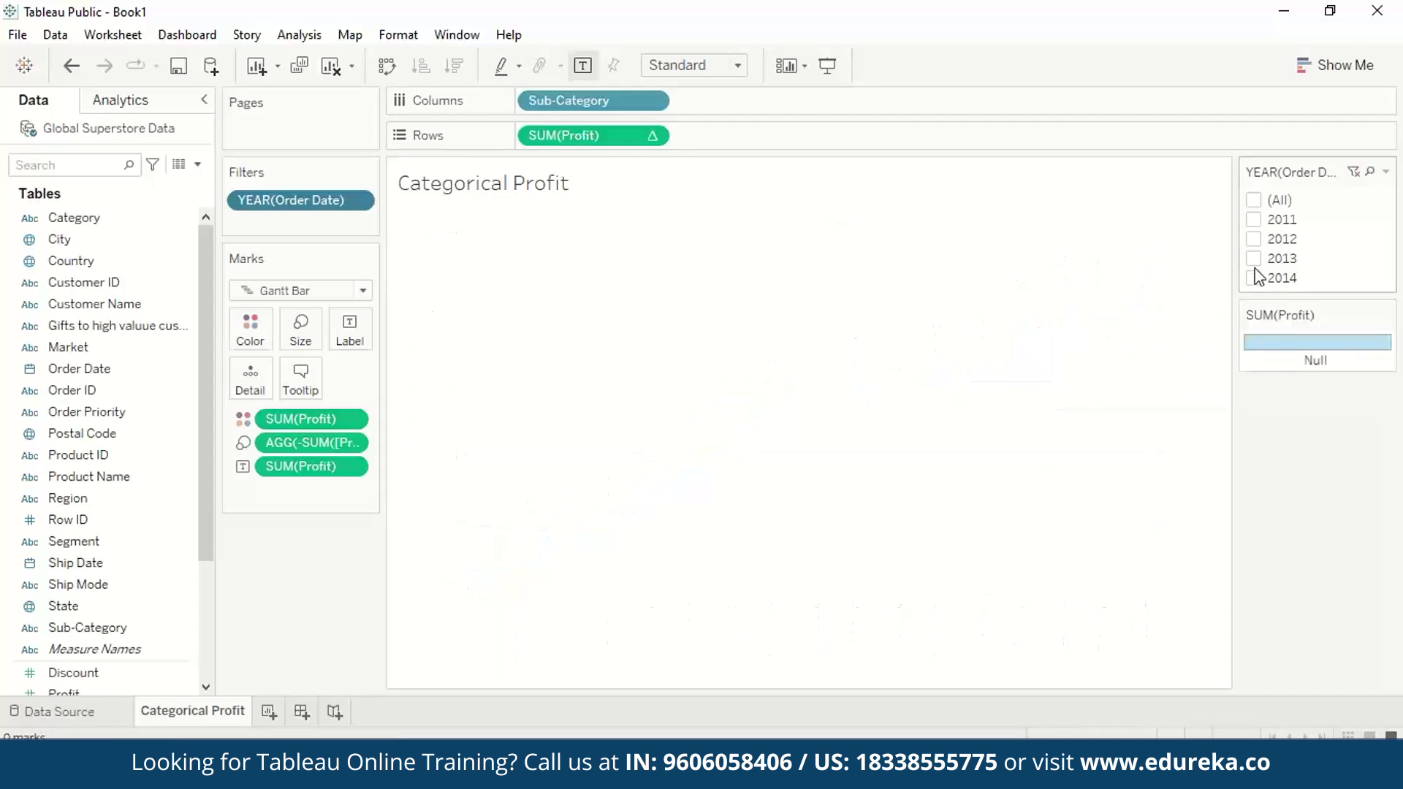
pyautogui.click(1254, 278)
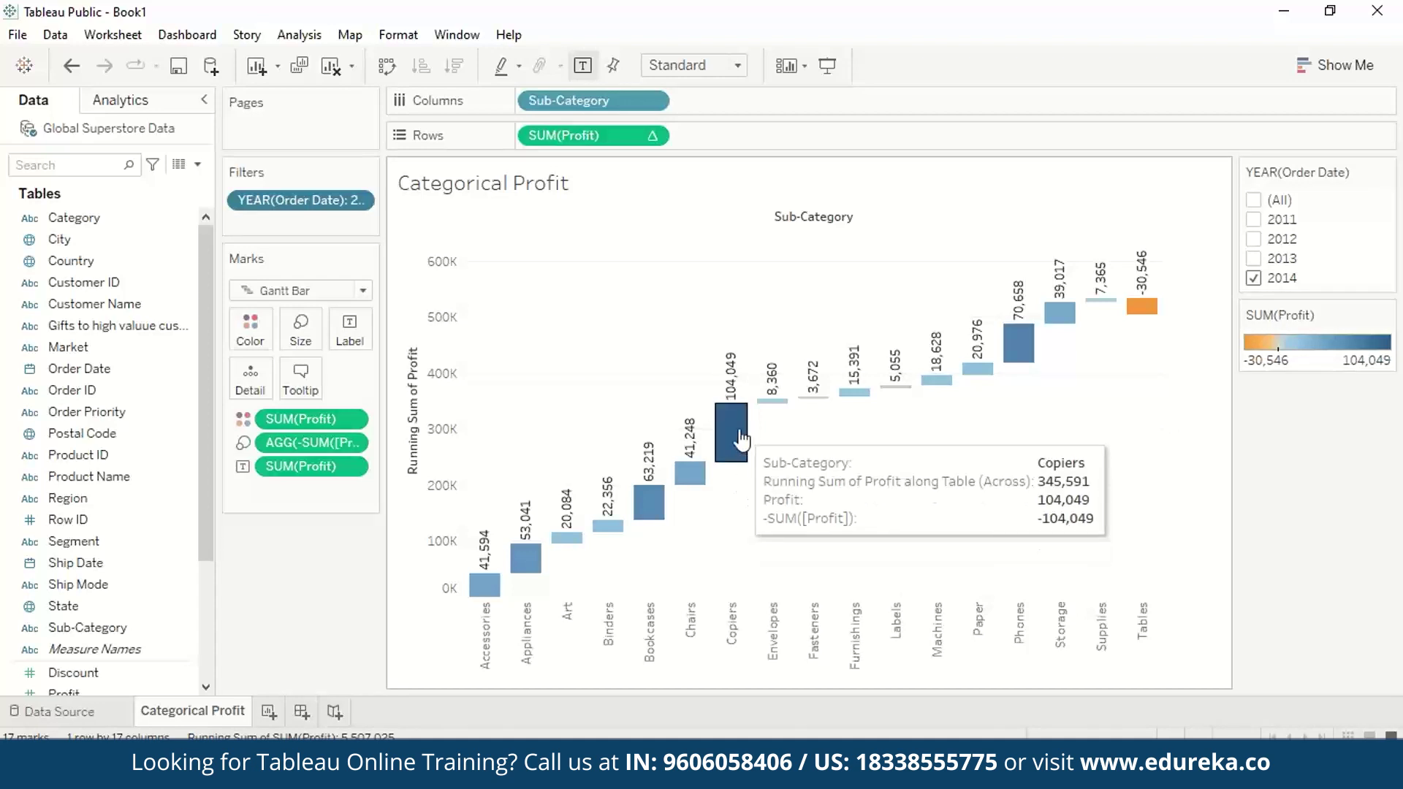
pyautogui.moveTo(1155, 316)
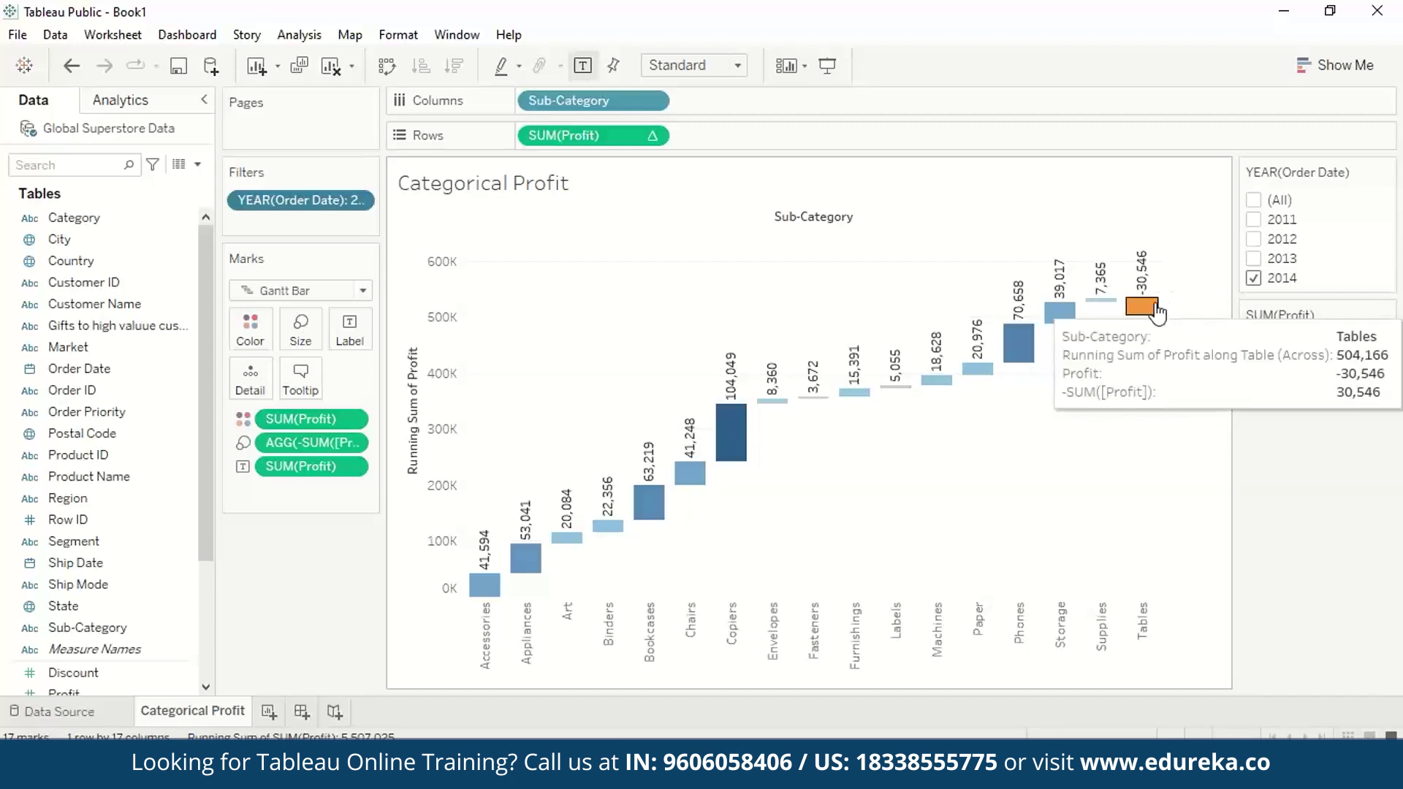
pyautogui.hotkey('ctrl', 'z')
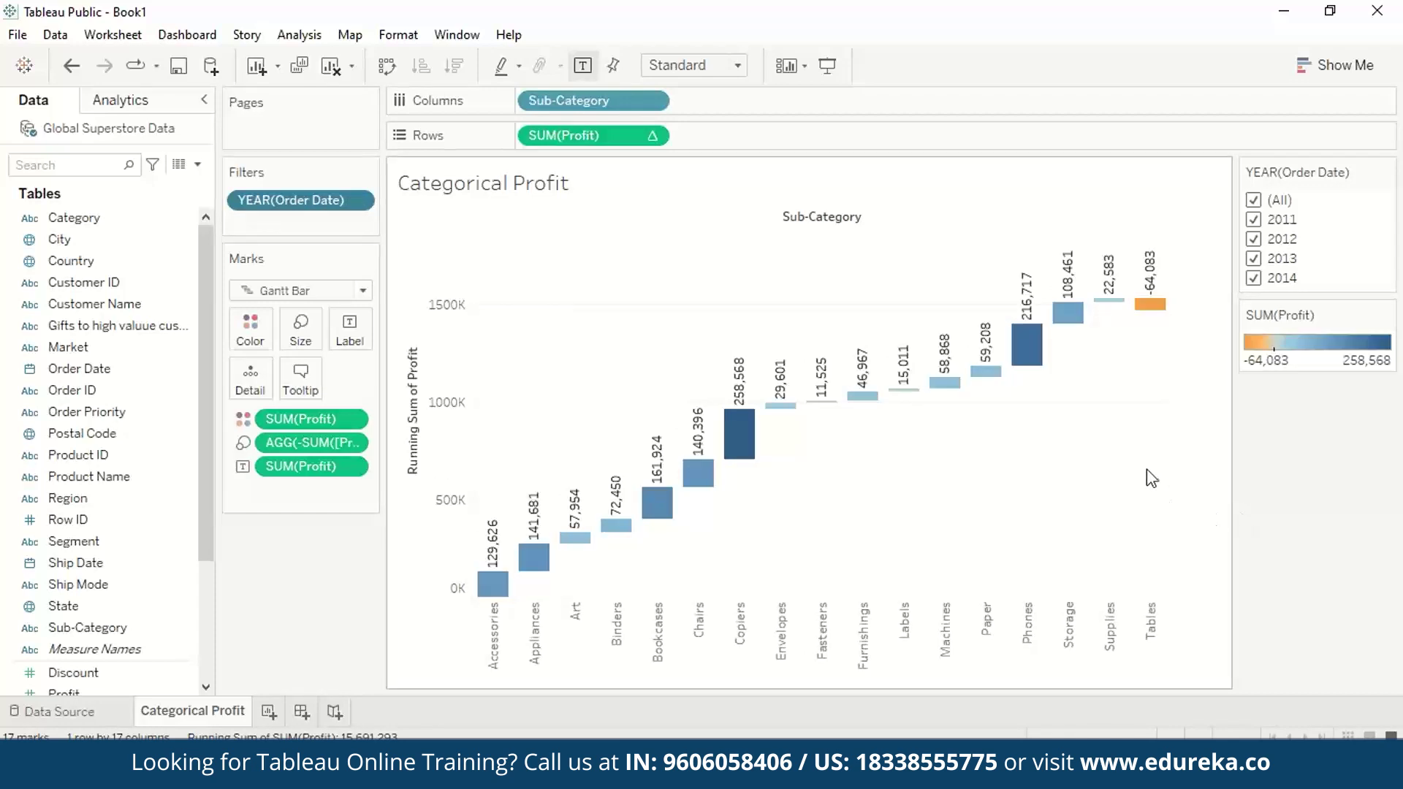
pyautogui.moveTo(839, 425)
# Replace Sub-Category on Columns with Order Date at the discrete Month level and inspect the monthly bars.
pyautogui.moveTo(613, 103); pyautogui.dragTo(577, 105)
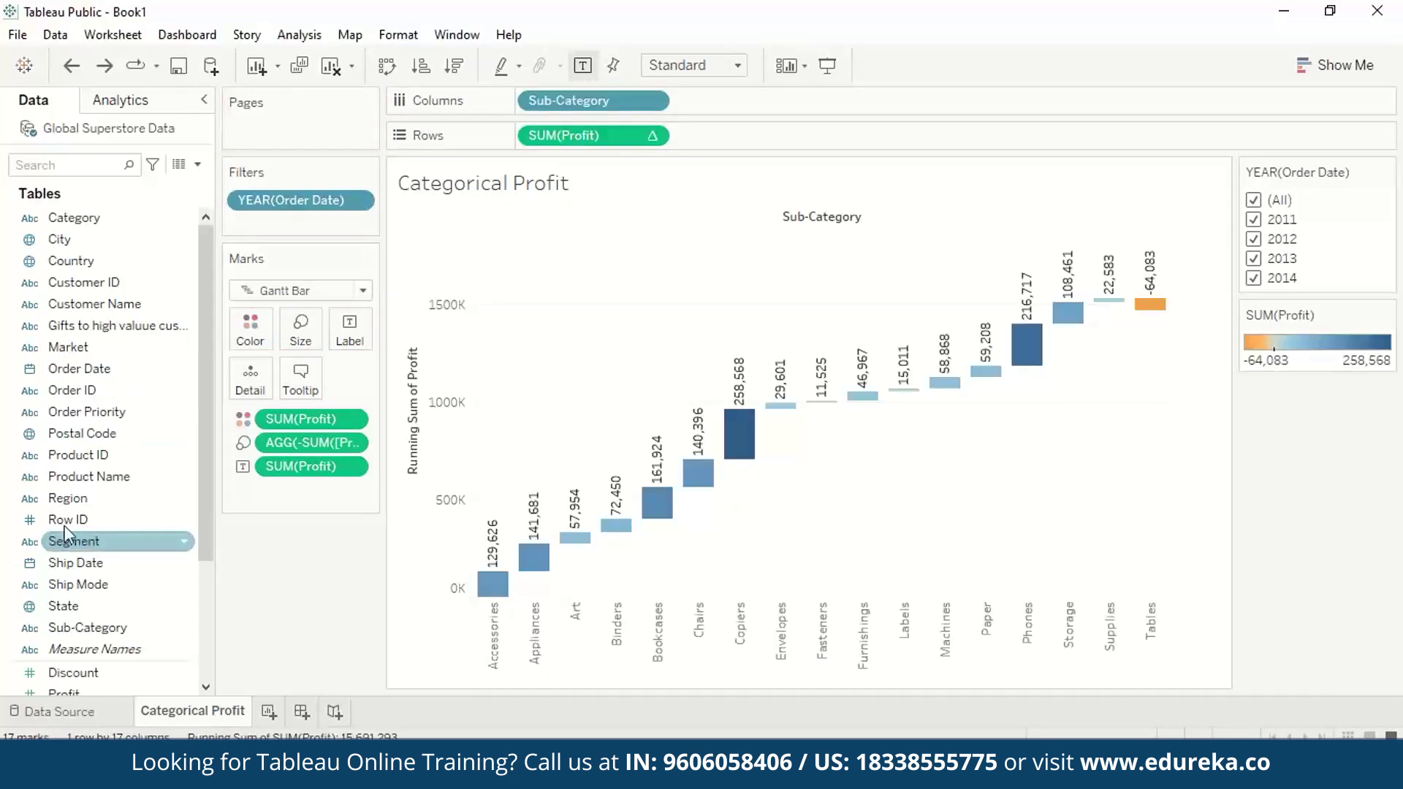
pyautogui.moveTo(79, 369); pyautogui.dragTo(702, 101)
pyautogui.moveTo(569, 102); pyautogui.dragTo(212, 330)
pyautogui.rightClick(584, 100)
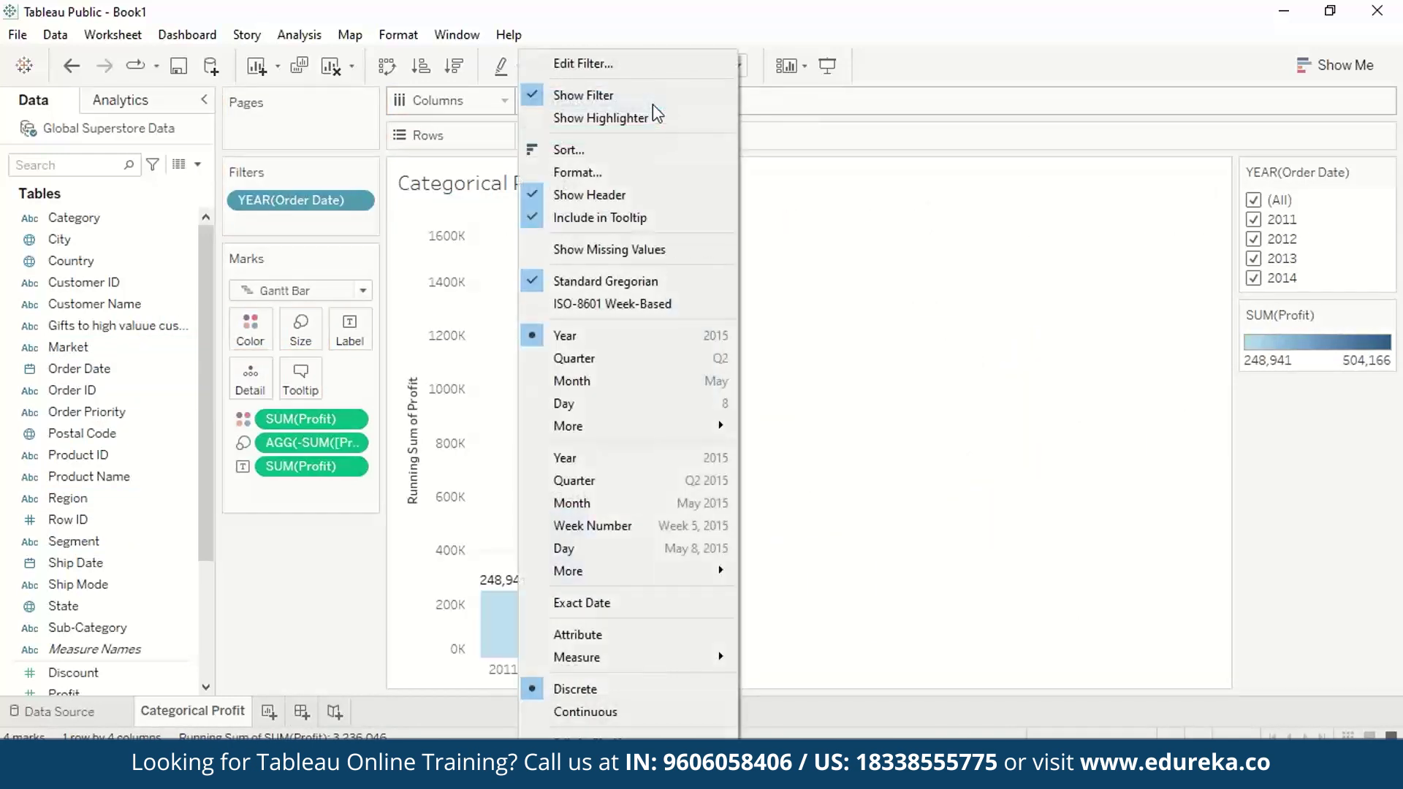
pyautogui.click(599, 383)
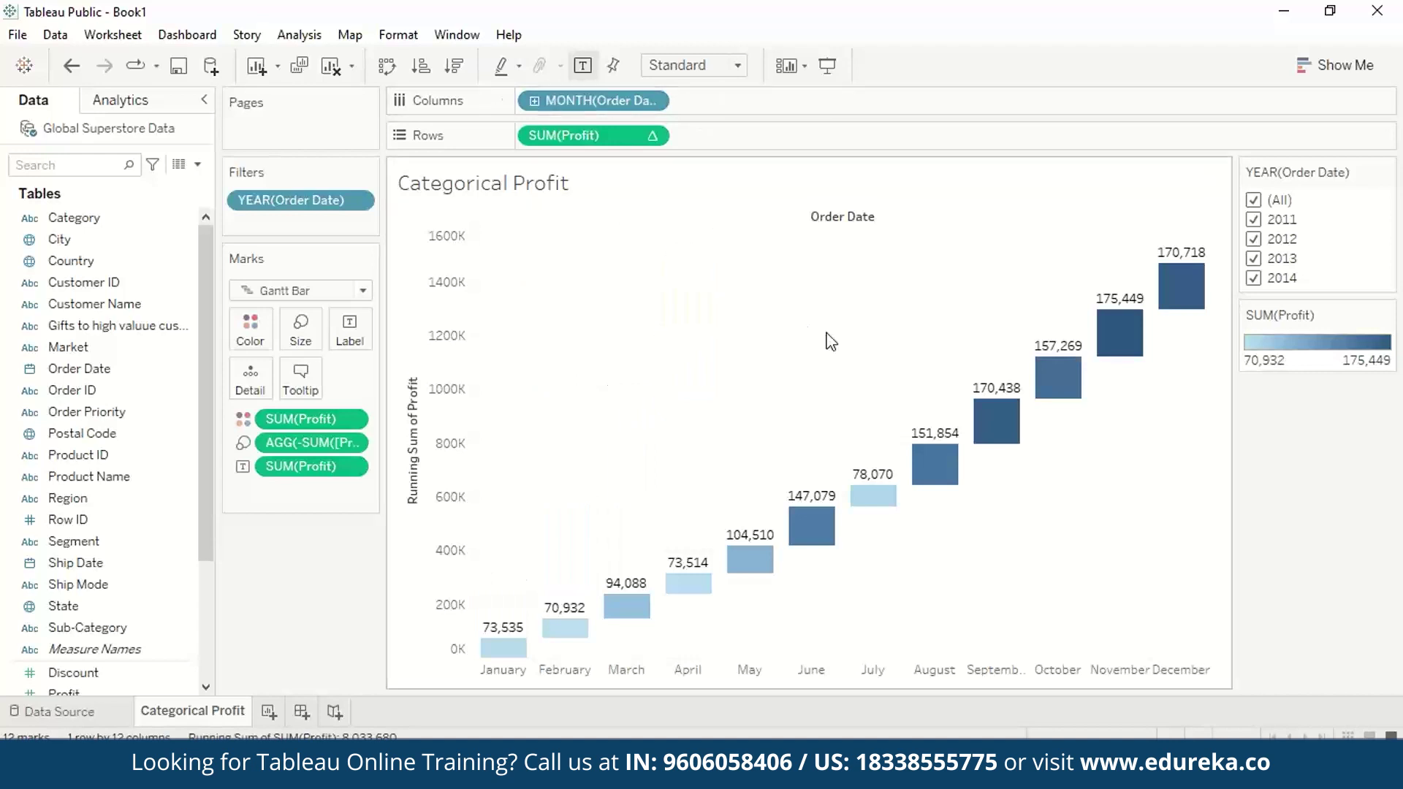
pyautogui.moveTo(974, 460)
pyautogui.moveTo(642, 584)
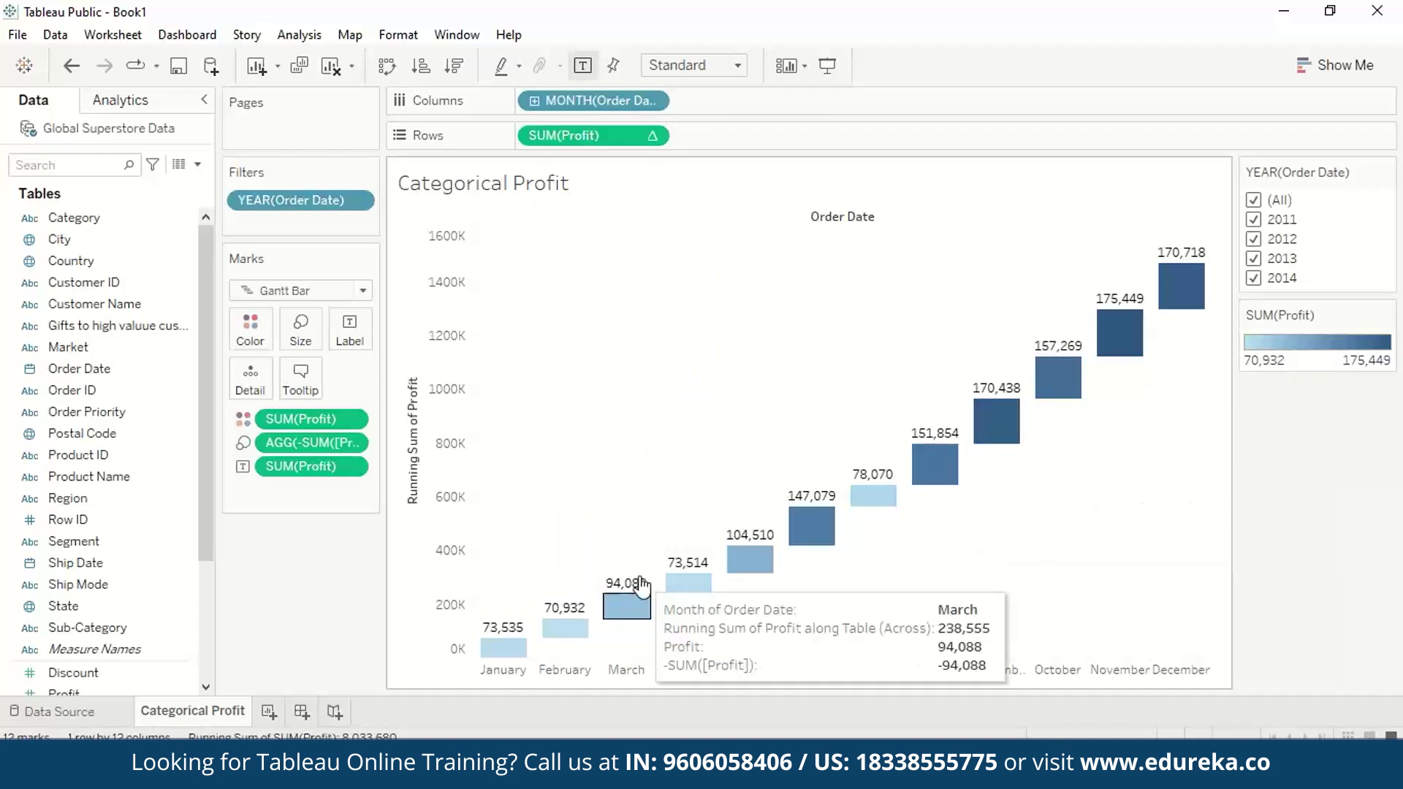
# Change Order Date on Columns to the continuous Day level and limit the year filter to 2011.
pyautogui.click(657, 100)
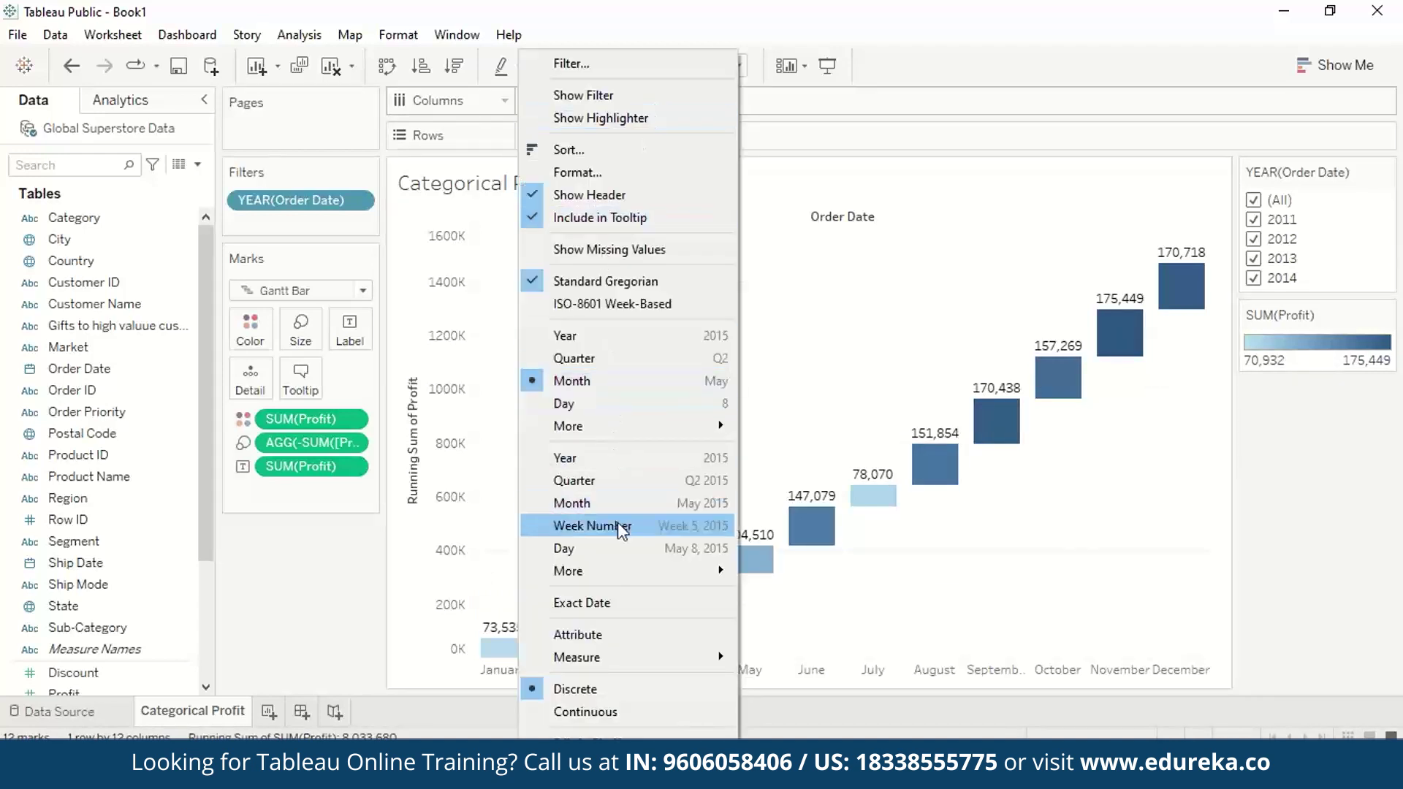
pyautogui.click(606, 548)
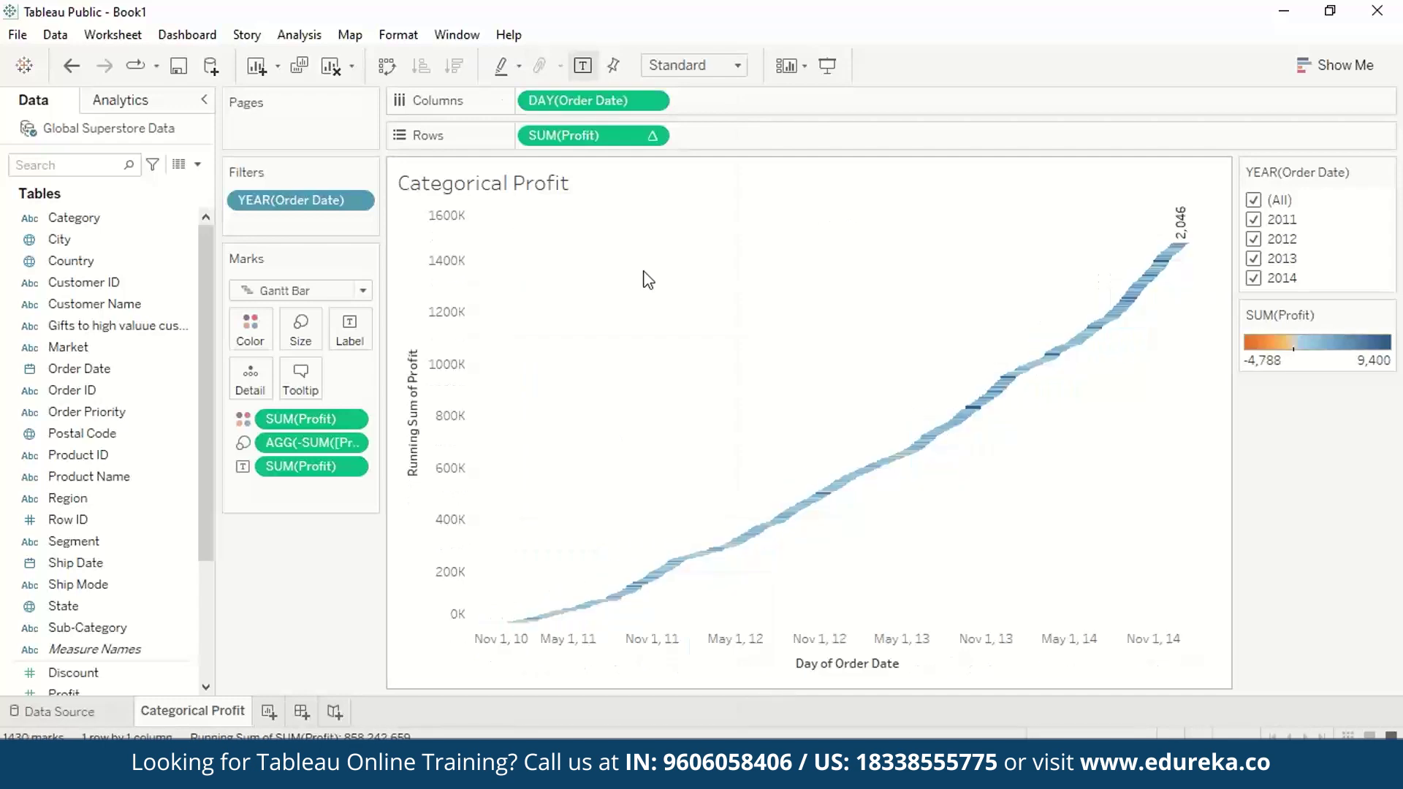
pyautogui.click(1254, 239)
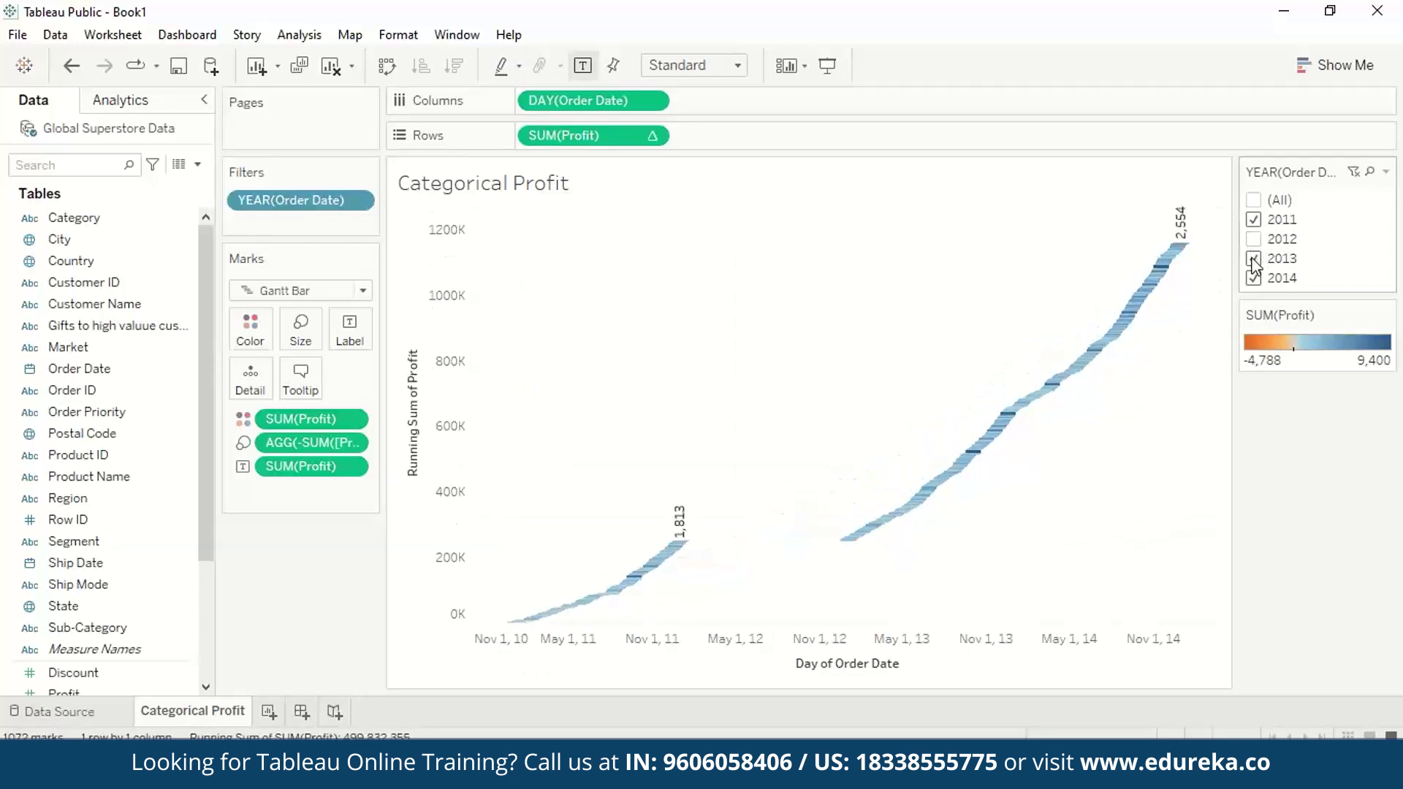
pyautogui.click(1254, 259)
pyautogui.click(1254, 280)
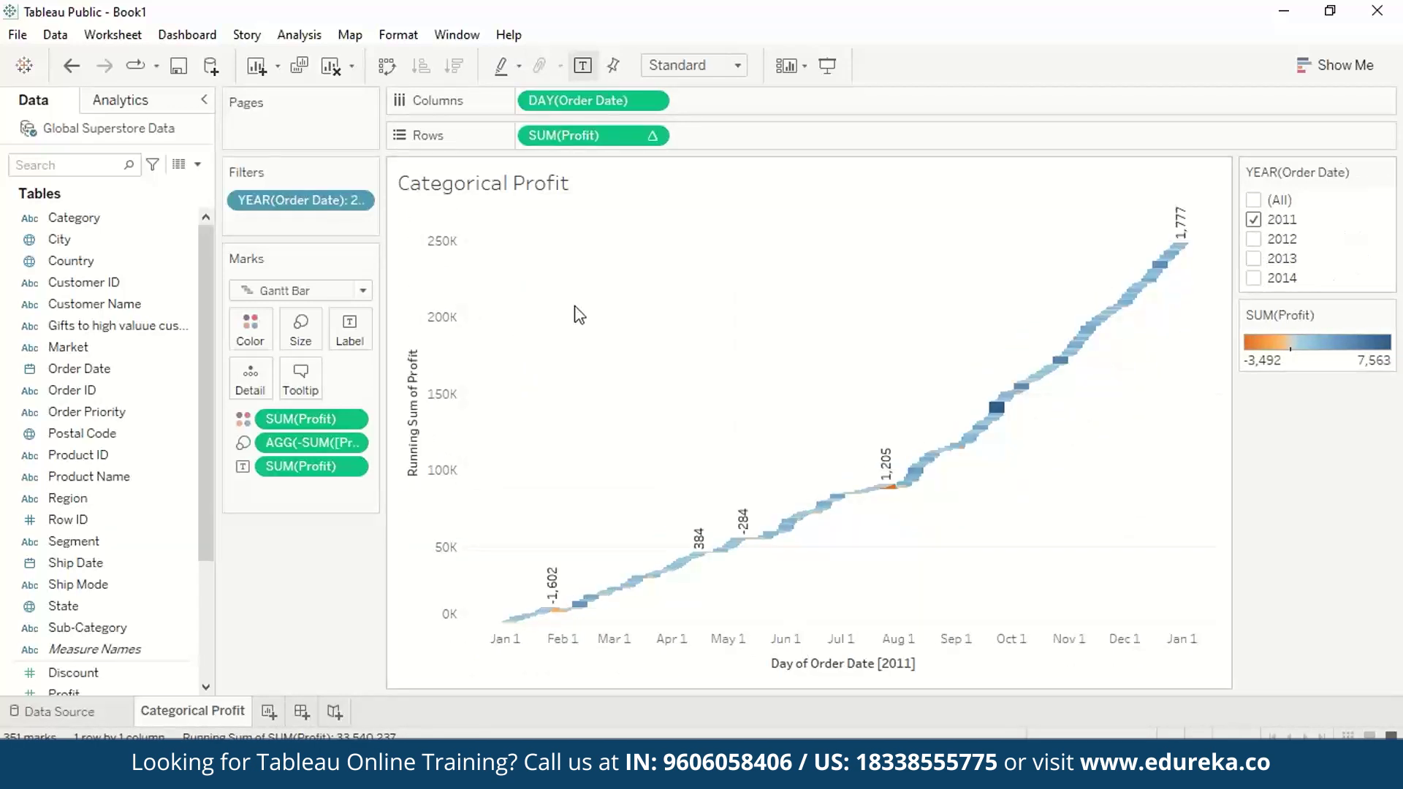
# Add an Order Date filter by month with all months included and display its filter control.
pyautogui.moveTo(80, 369); pyautogui.dragTo(319, 220)
pyautogui.click(597, 295)
pyautogui.click(760, 577)
pyautogui.click(534, 438)
pyautogui.click(713, 646)
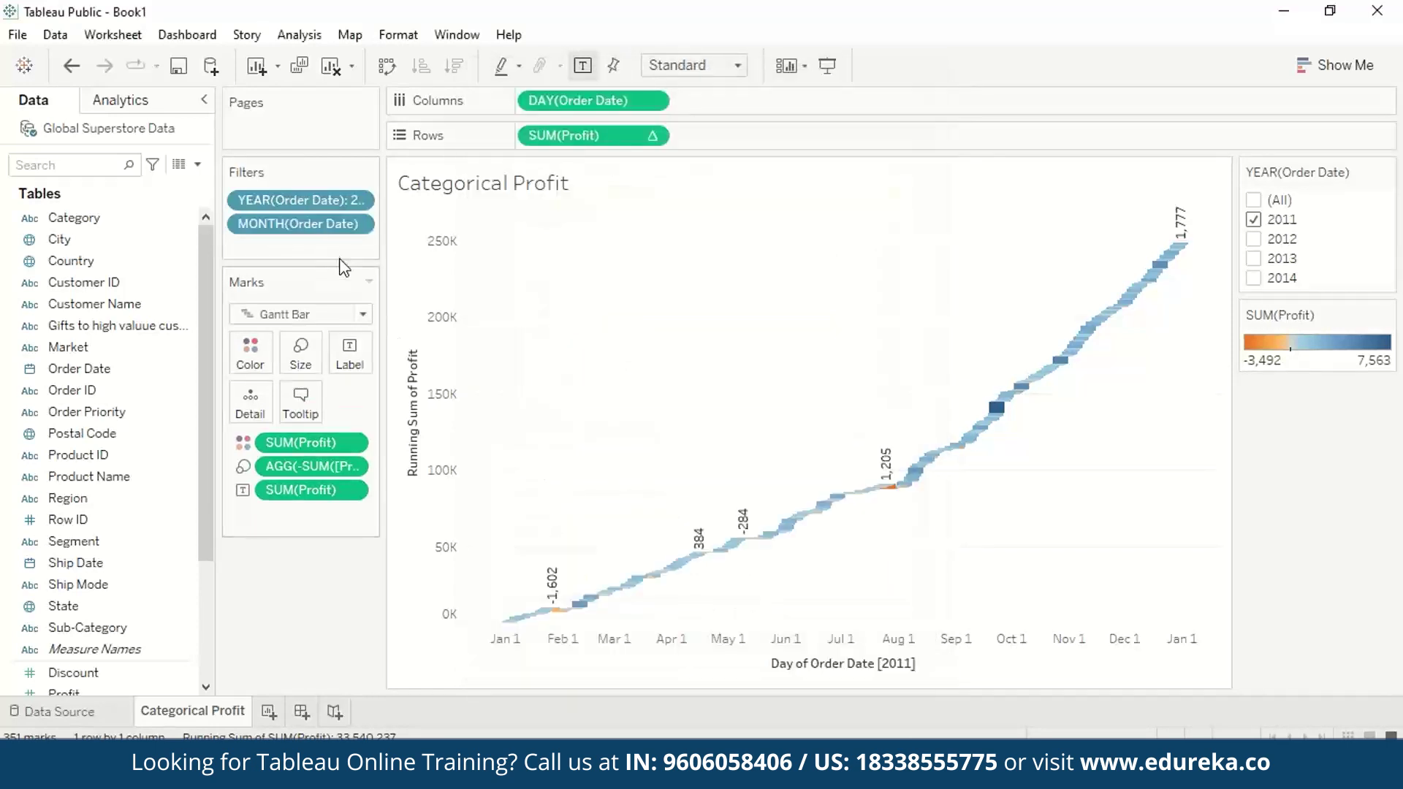
pyautogui.click(363, 224)
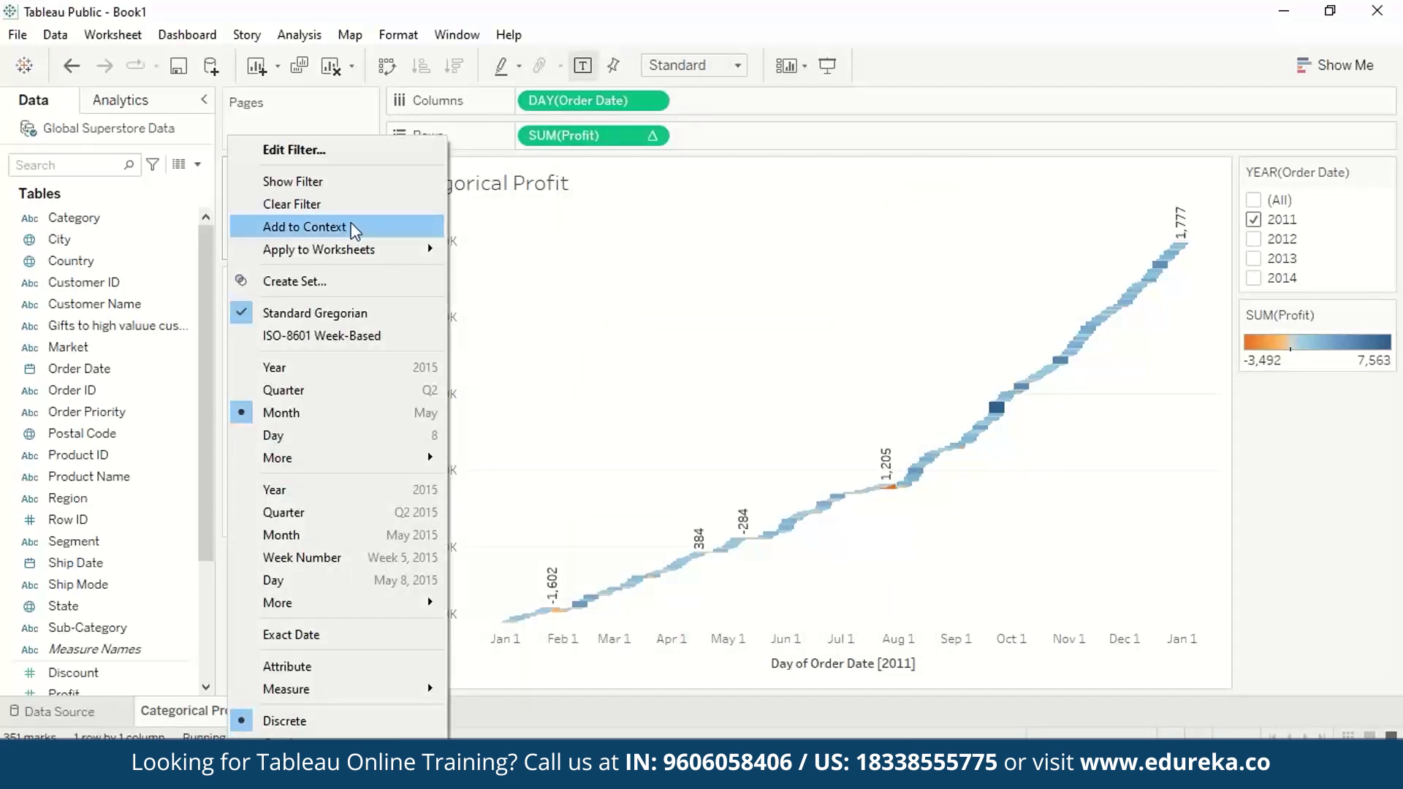
pyautogui.click(329, 185)
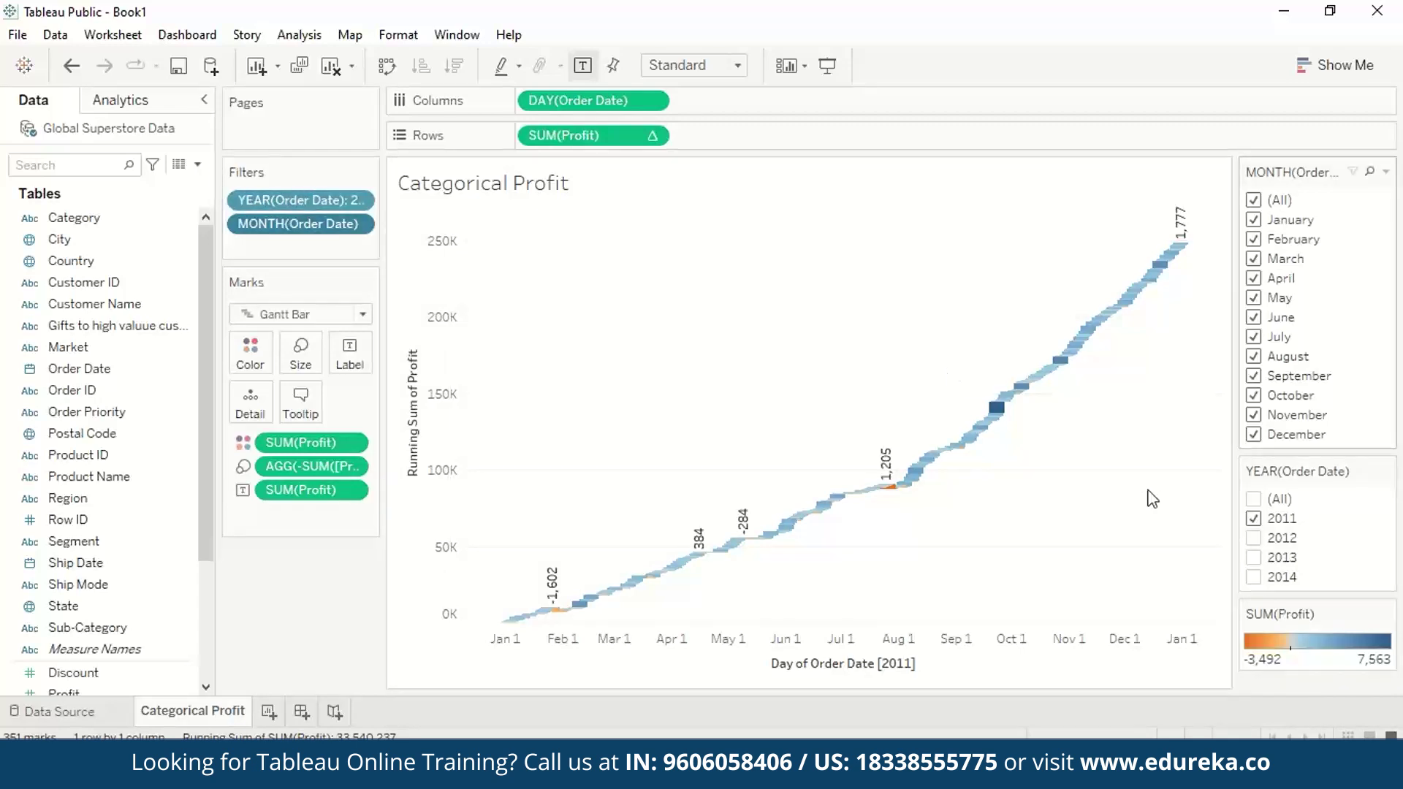
# Limit the month filter to January and inspect the daily profit and loss bars.
pyautogui.click(1253, 199)
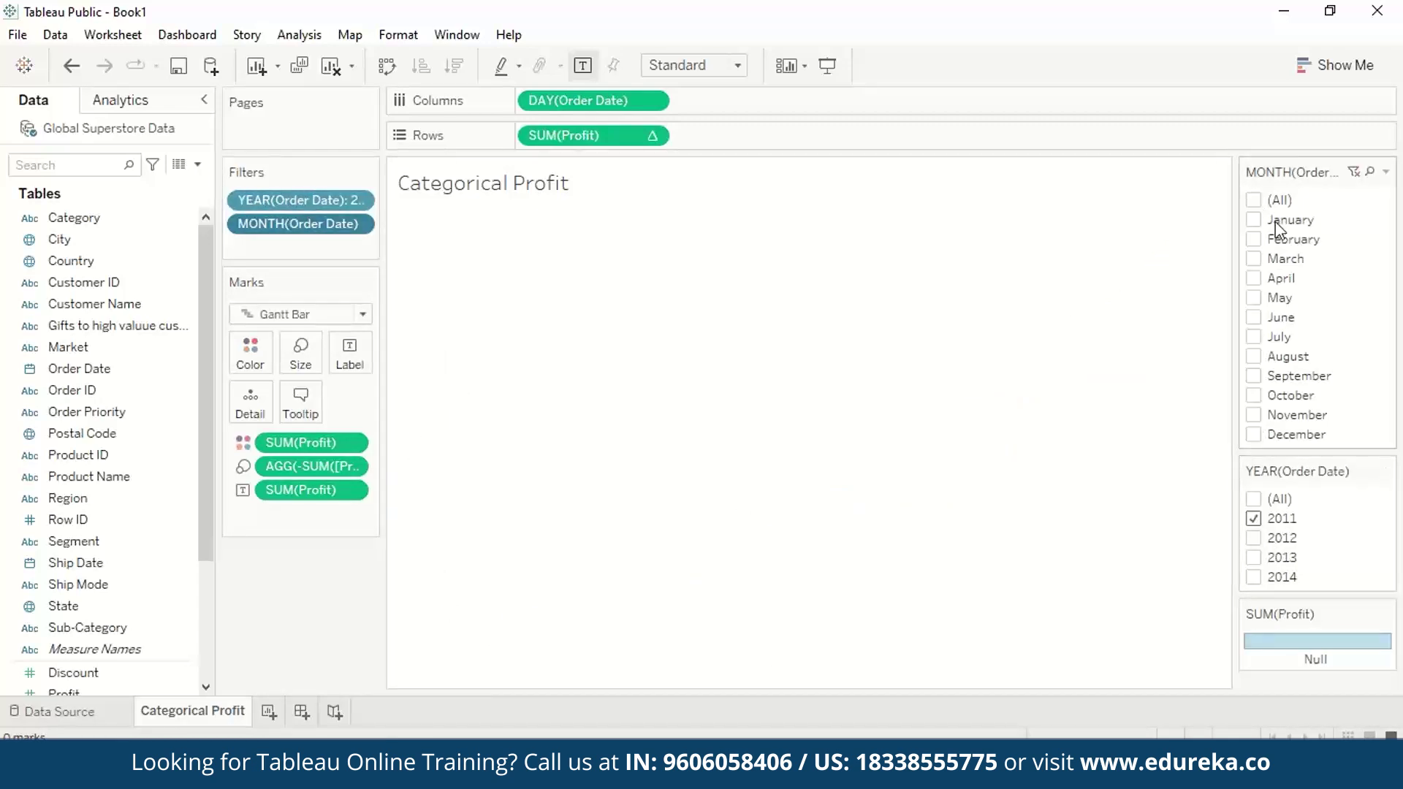
pyautogui.click(1253, 221)
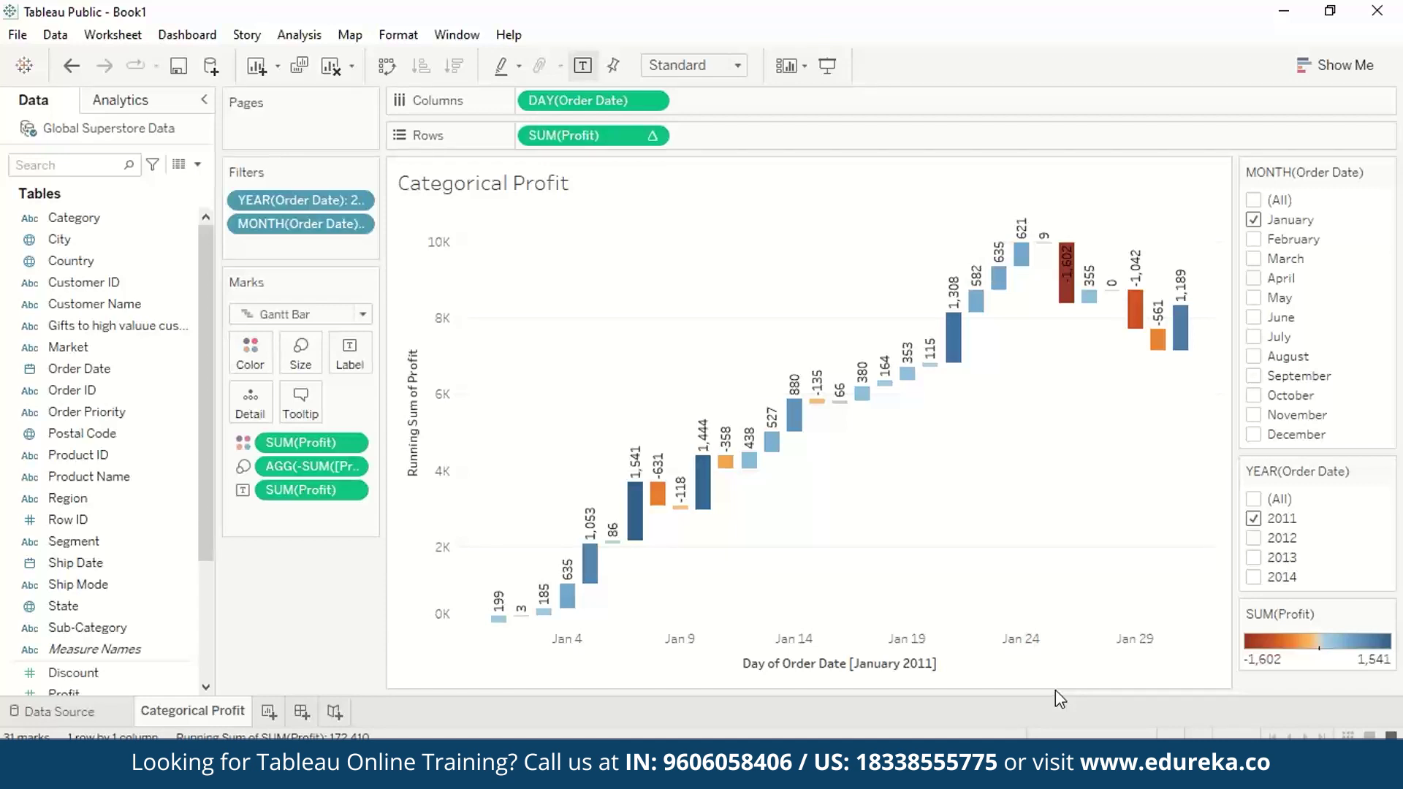
pyautogui.moveTo(1077, 288)
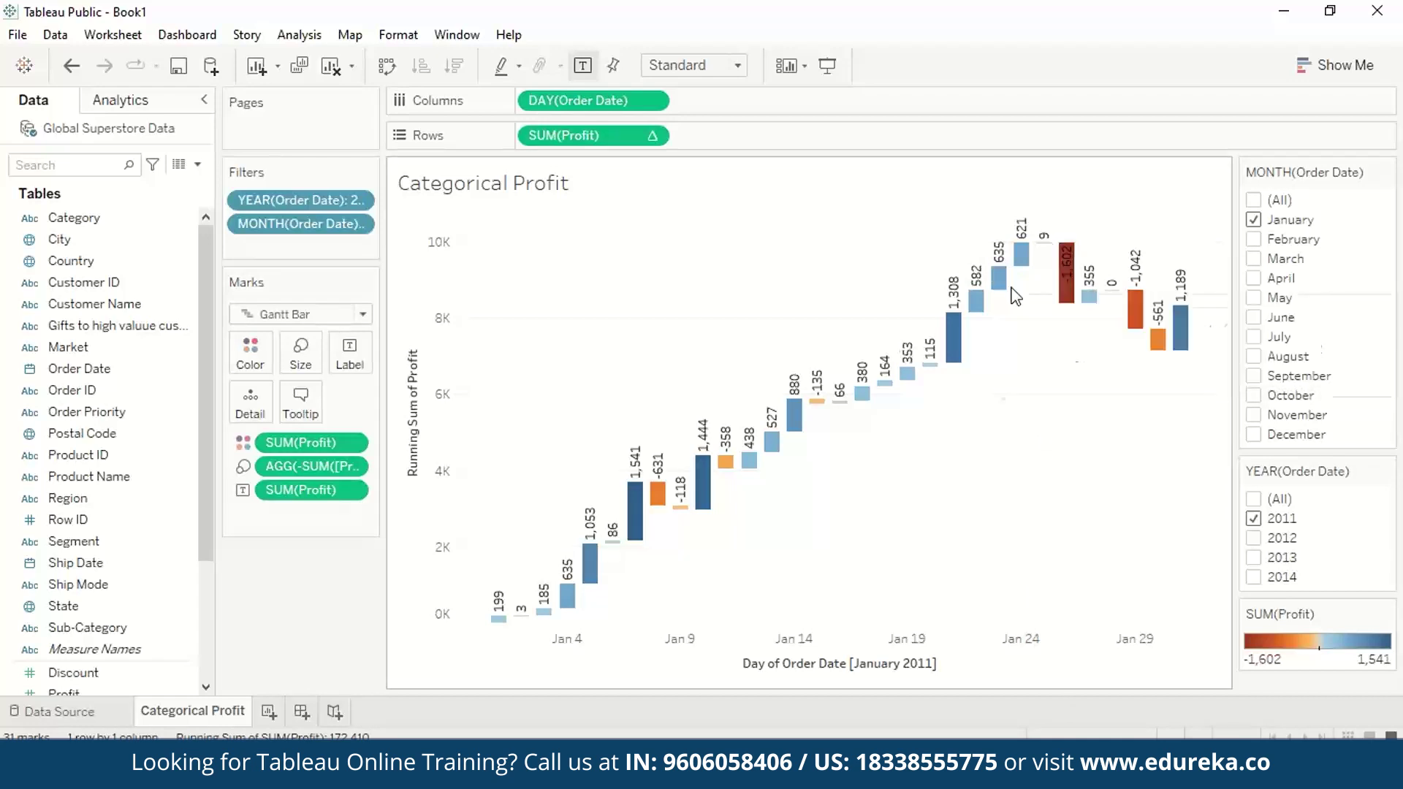
pyautogui.moveTo(706, 495)
pyautogui.click(827, 199)
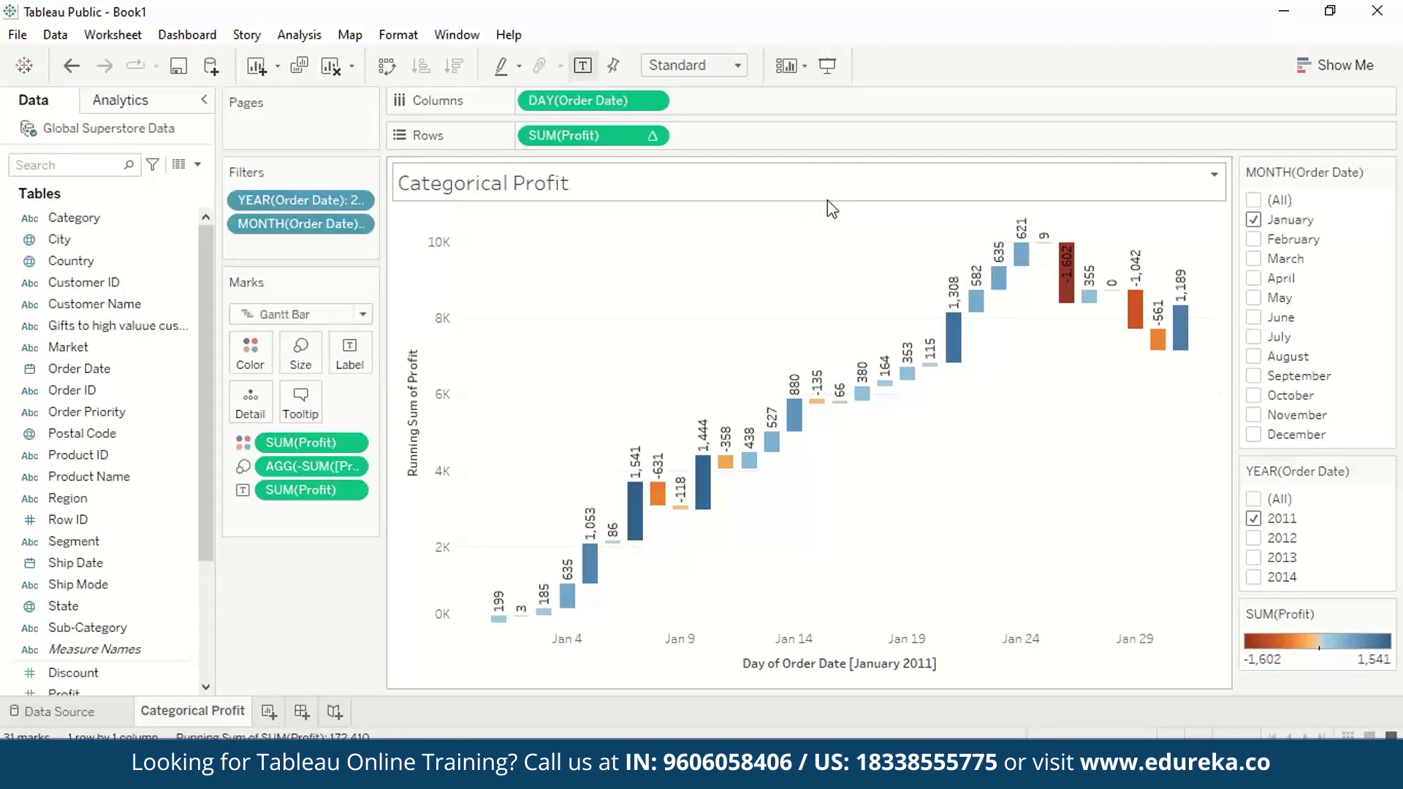